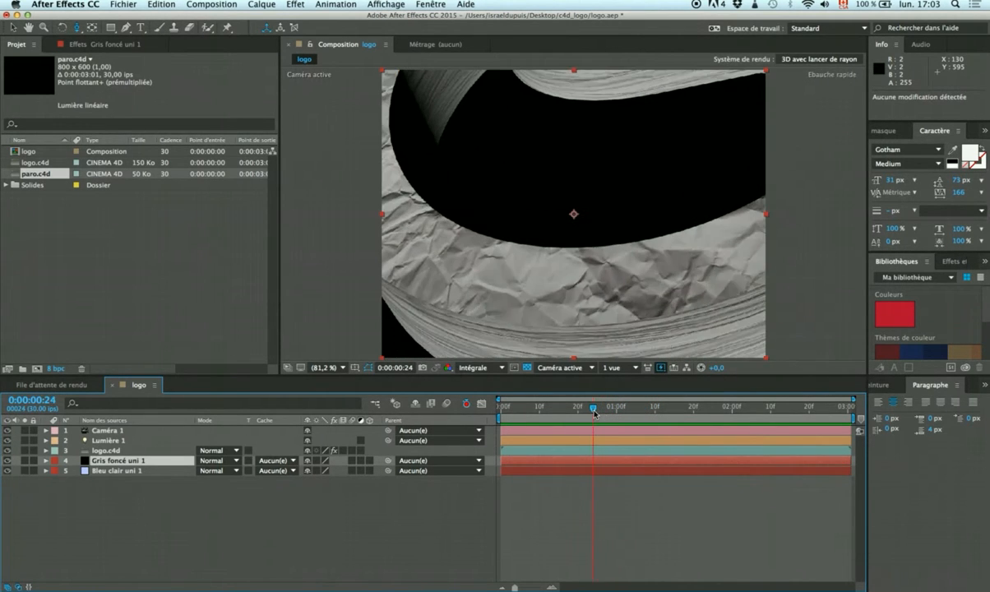
Switch to Illustrator, check the contents of layer Calque 1 in the logo document, and deselect the artwork.
key(super+Tab)
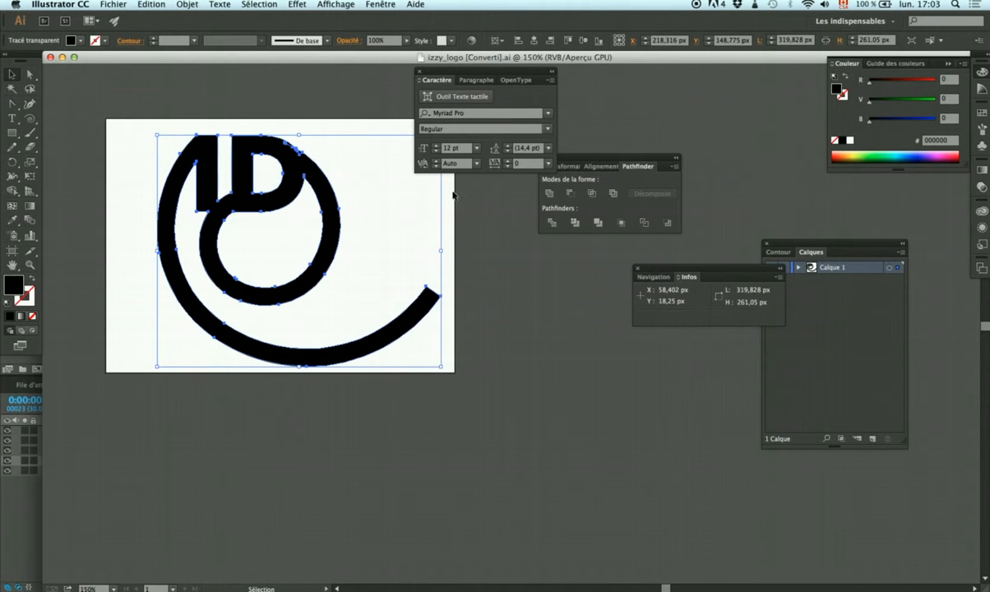
click(475, 221)
click(341, 216)
click(798, 268)
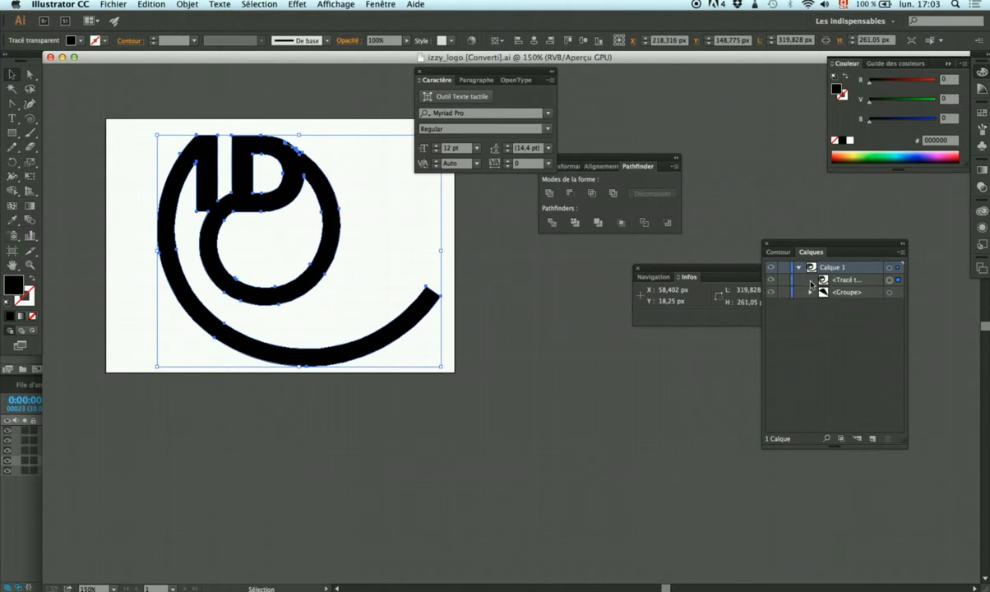
click(798, 268)
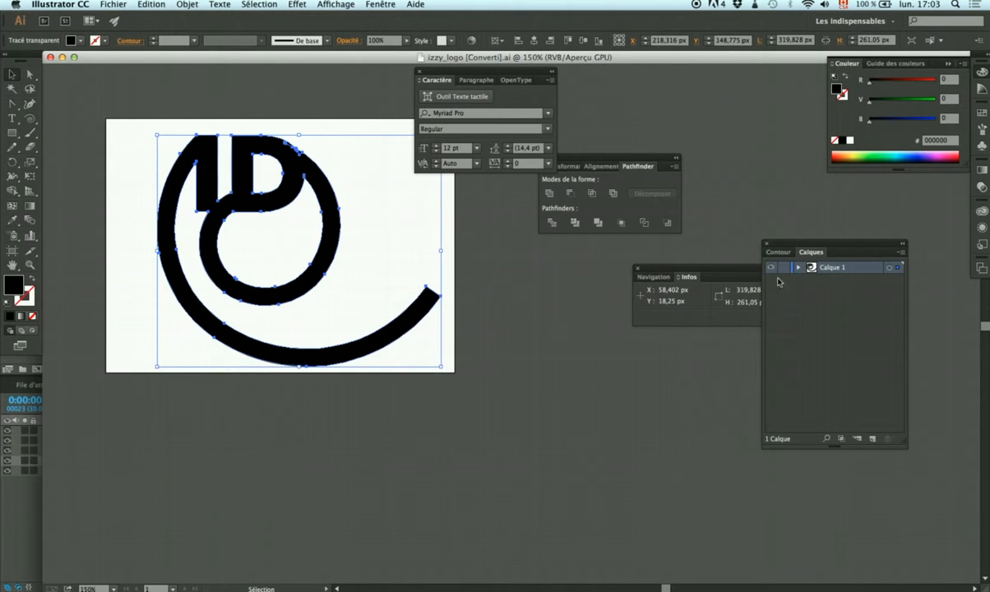
click(476, 245)
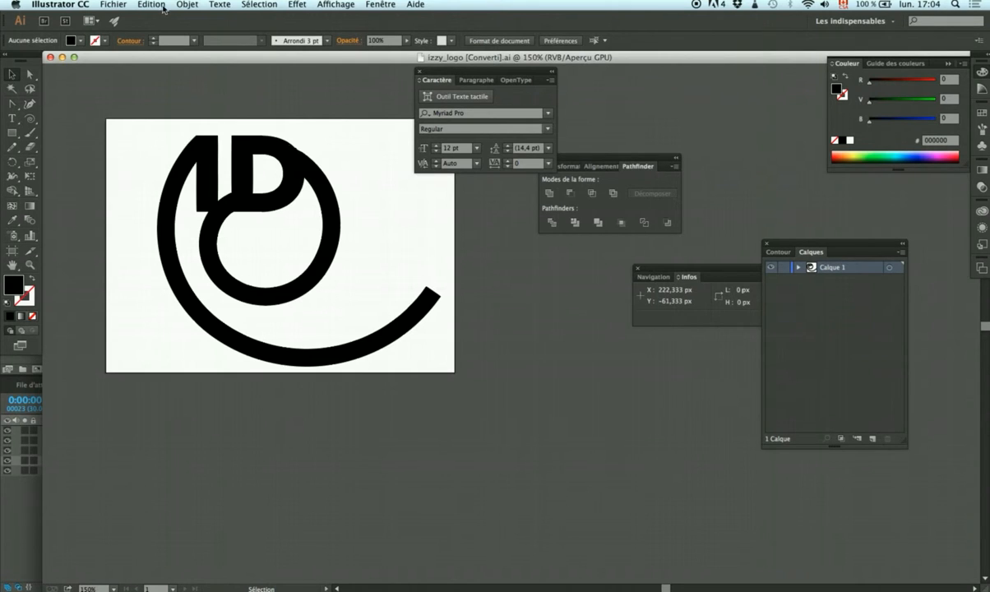
Save the logo as logo_demo.ai in the legacy Illustrator 8 format and close the document.
click(116, 4)
click(172, 103)
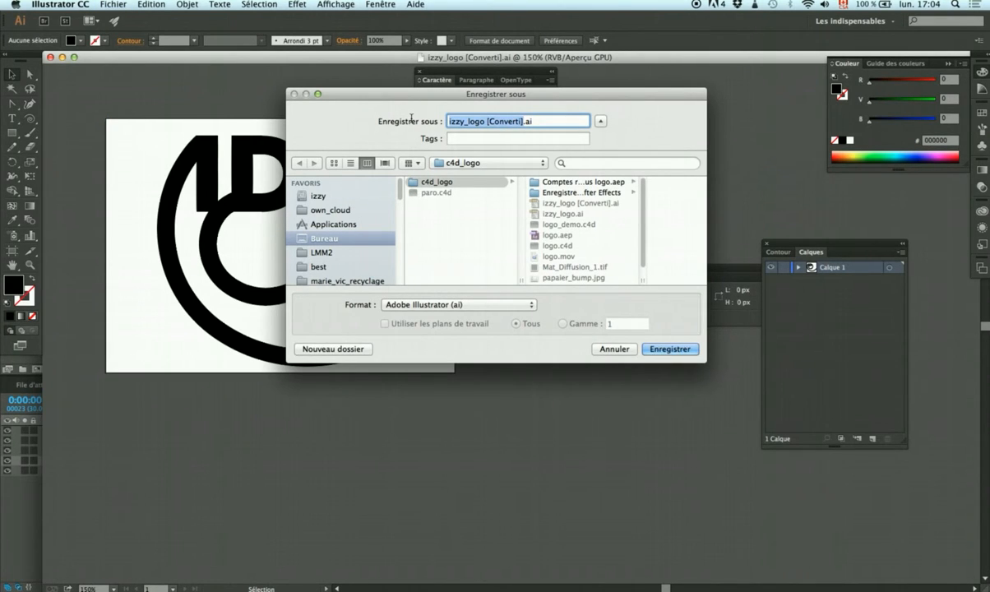
text(logo_demo)
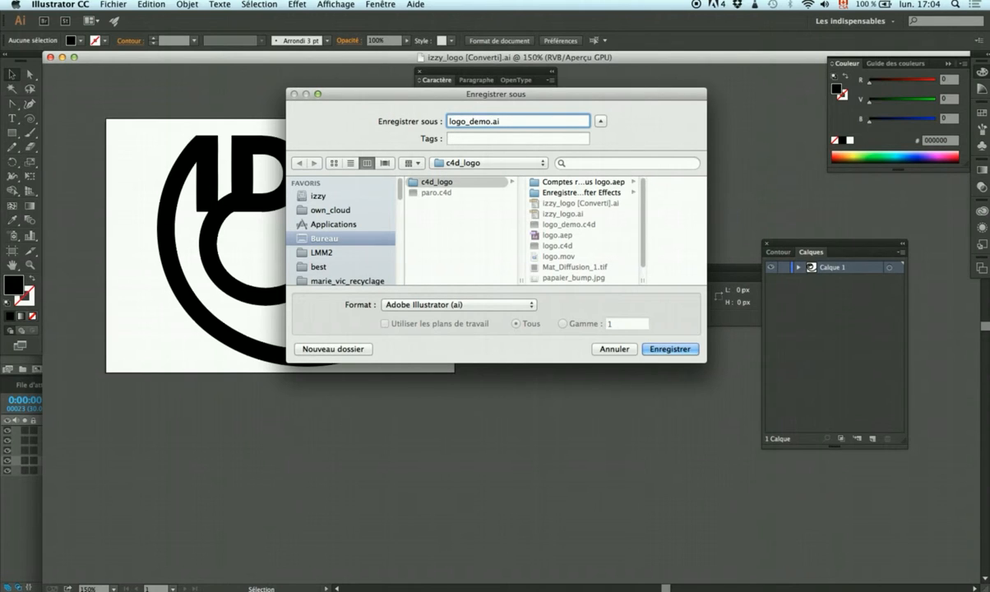
key(Return)
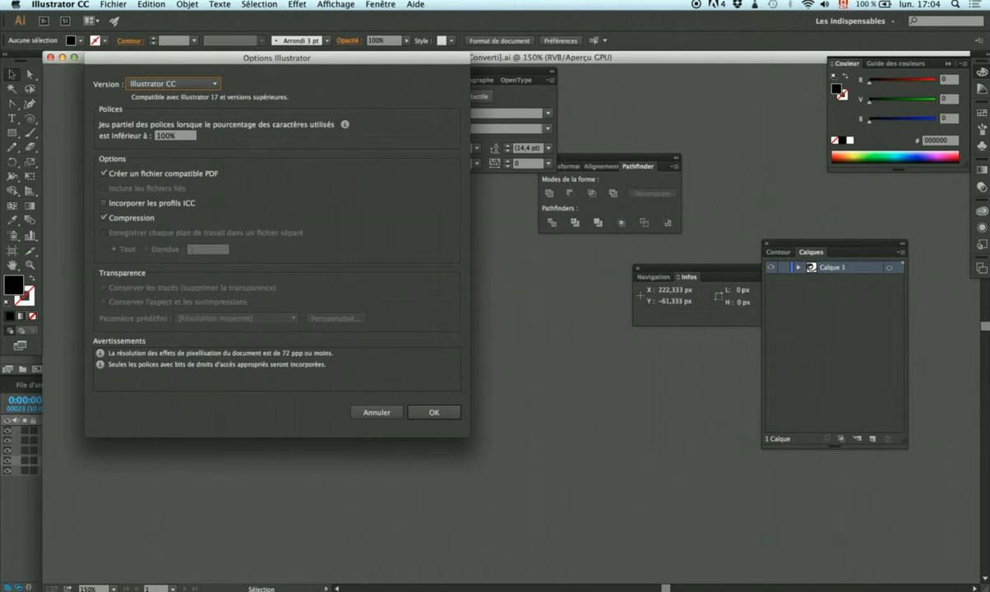
click(201, 83)
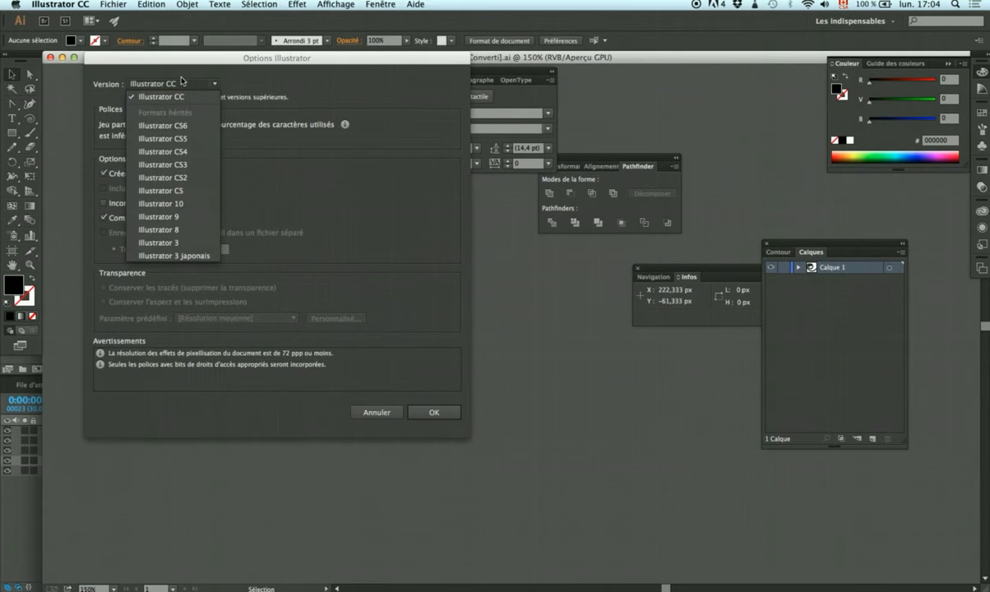
click(190, 229)
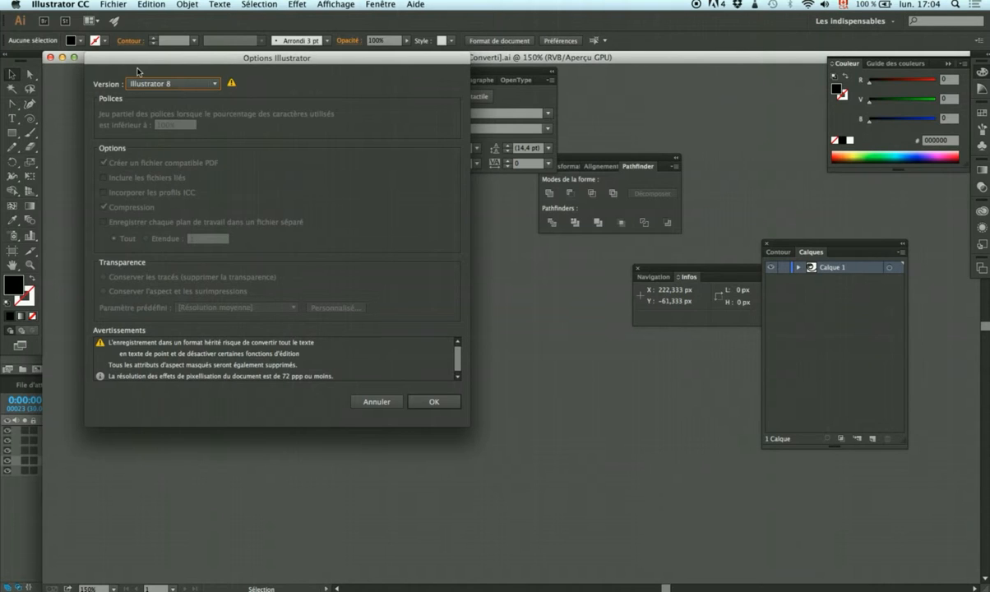
click(424, 400)
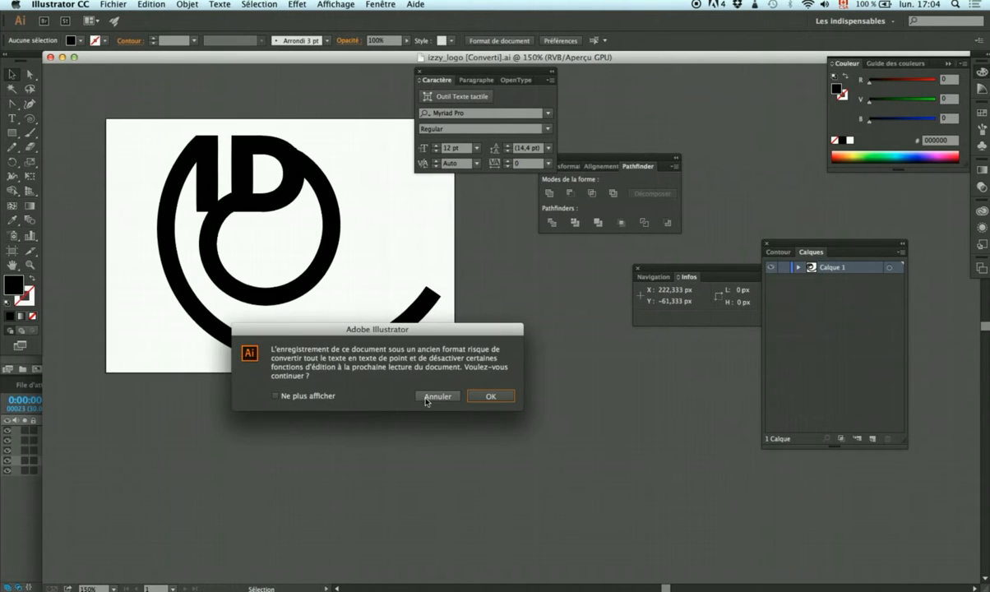
click(509, 402)
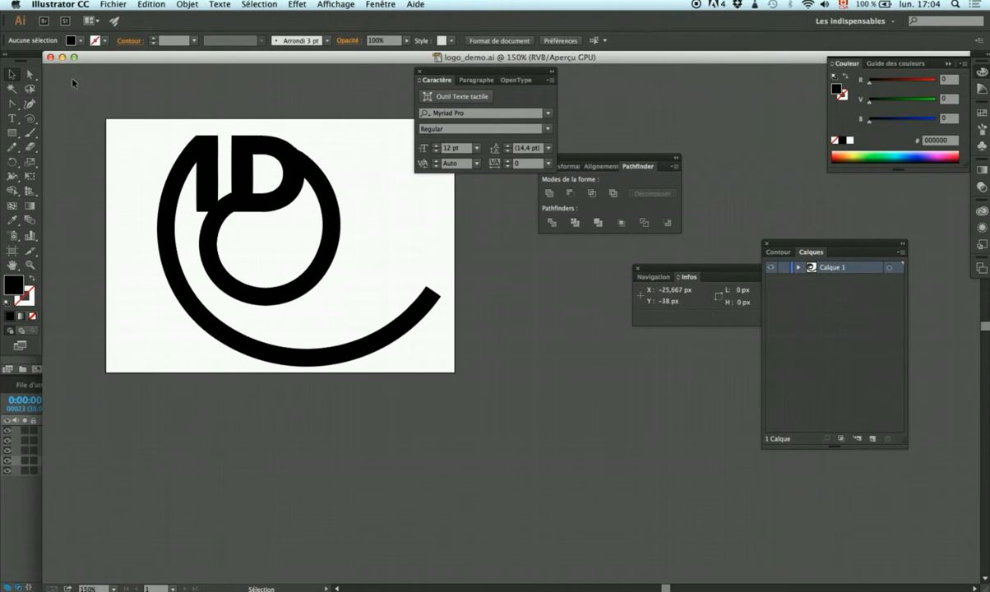
click(50, 57)
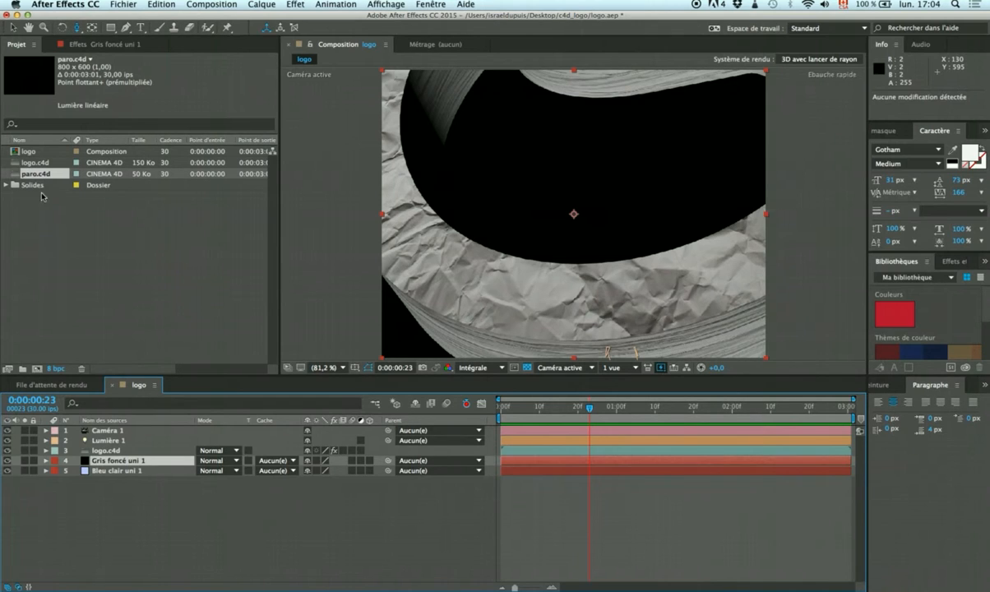
key(Delete)
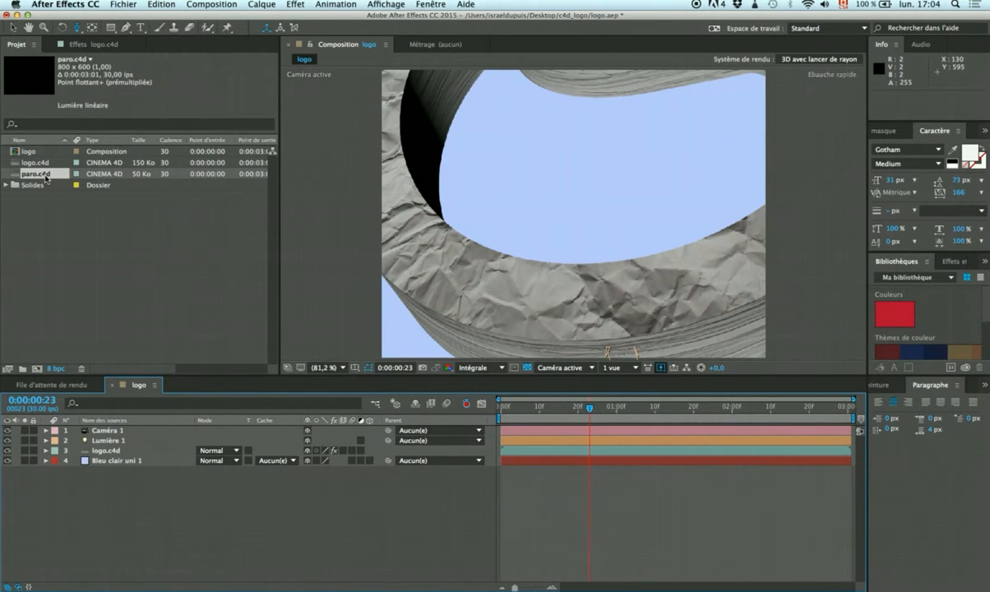
key(super+z)
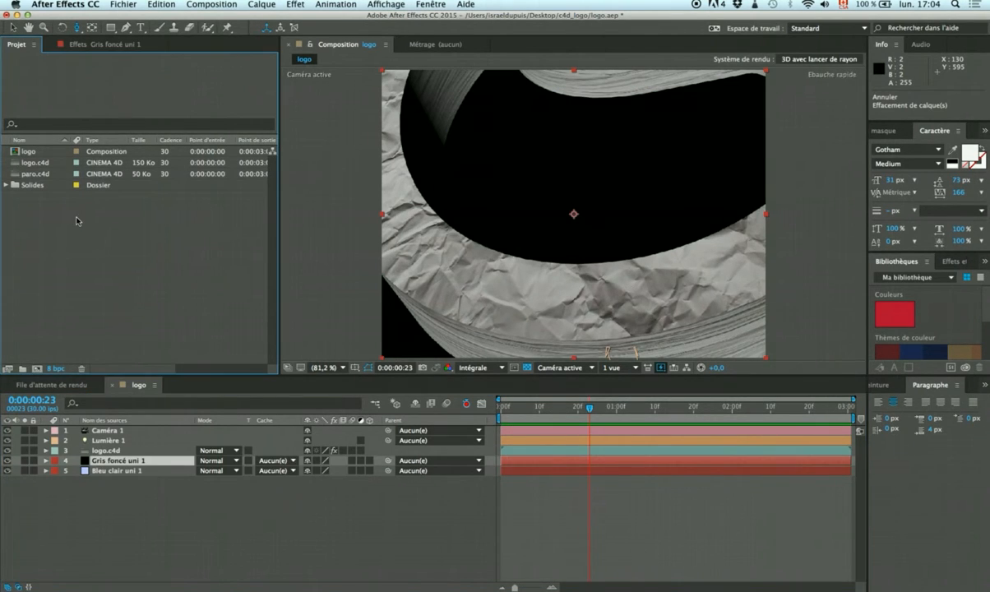
click(54, 153)
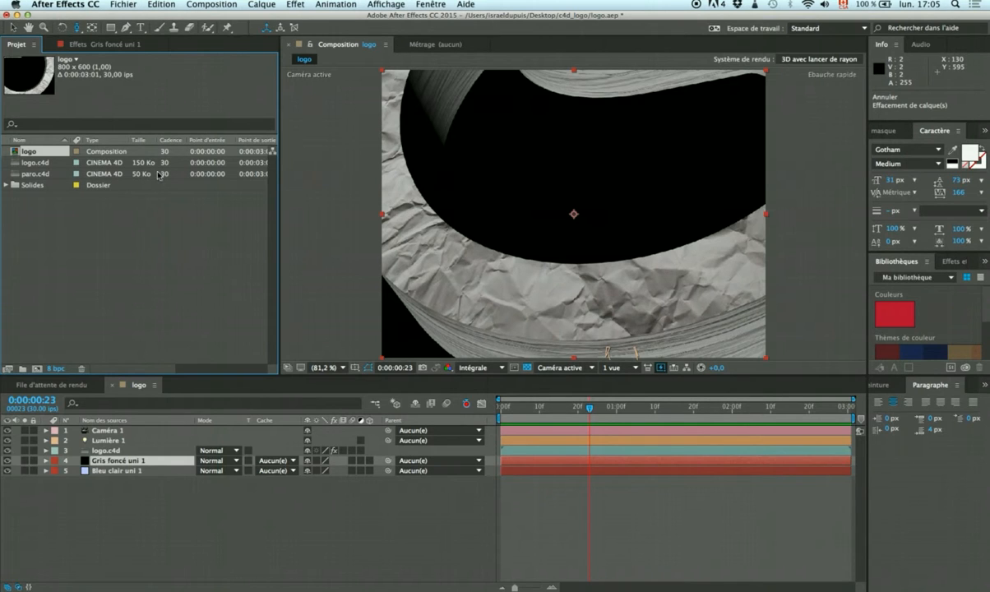
Create a new MAXON CINEMA 4D file from After Effects, saved as logo_3d.c4d in the c4d_logo folder on the desktop.
click(114, 4)
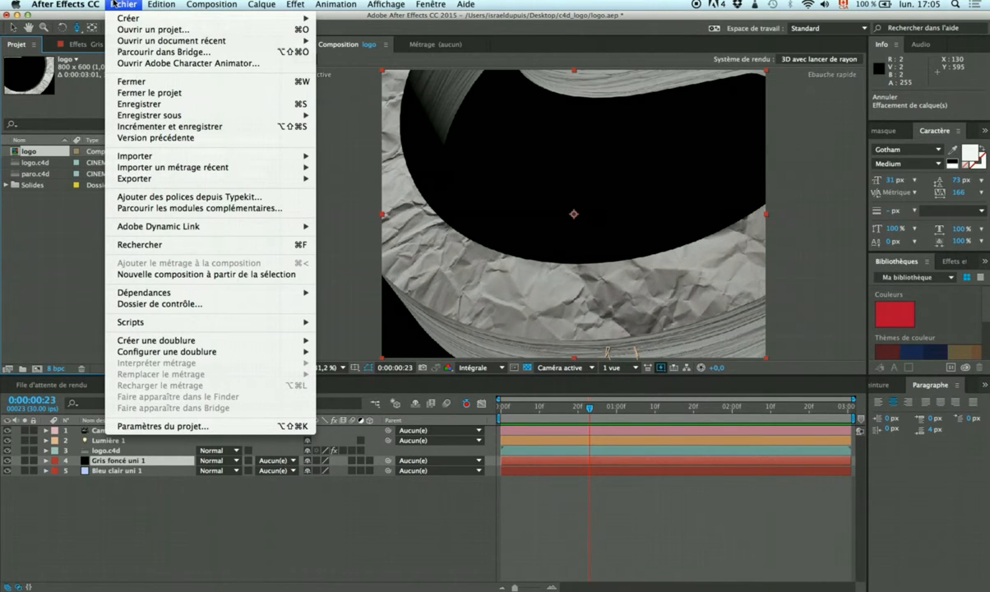
mouse_move(133, 18)
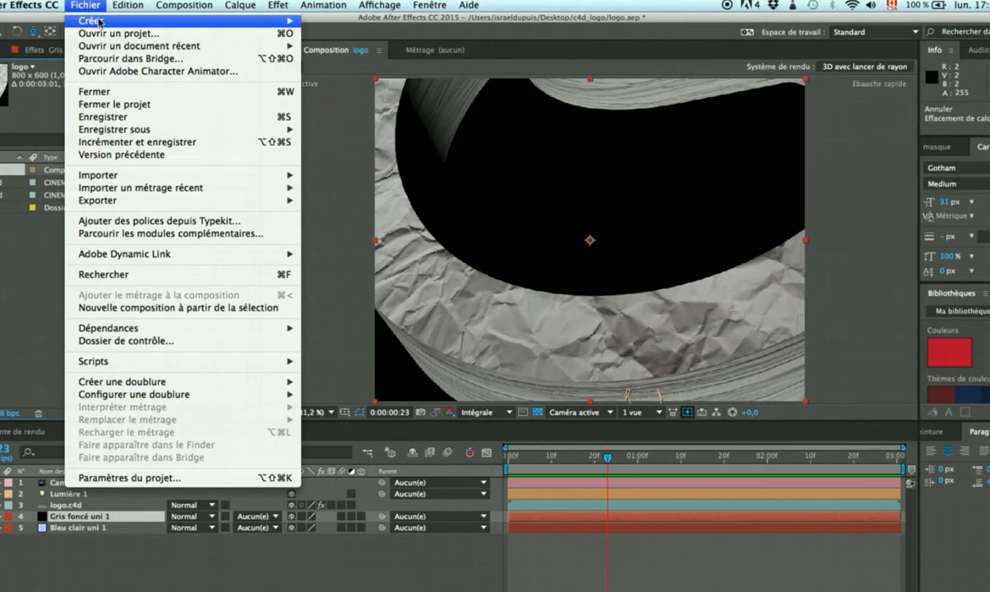
mouse_move(99, 22)
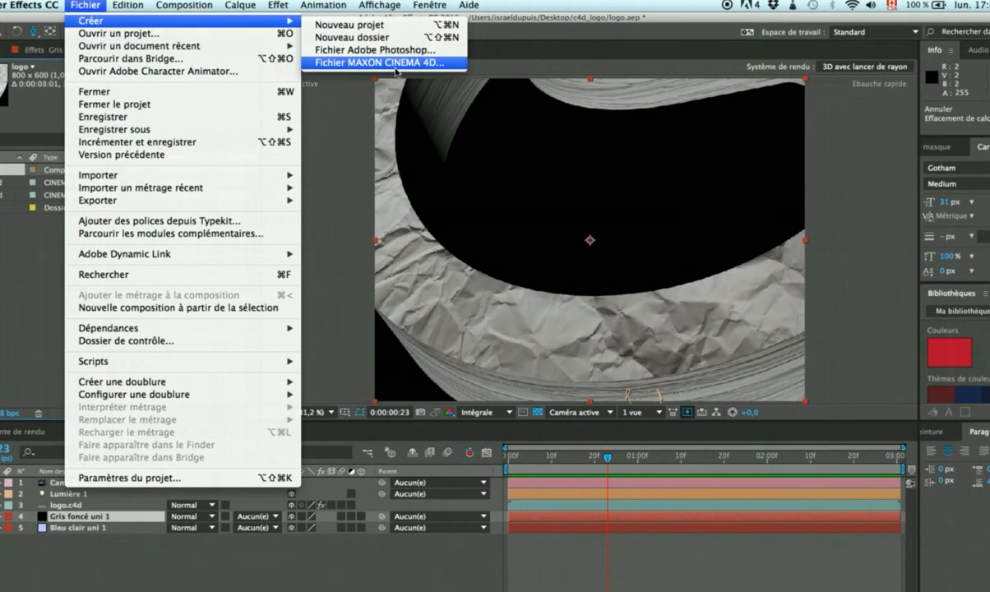
click(395, 69)
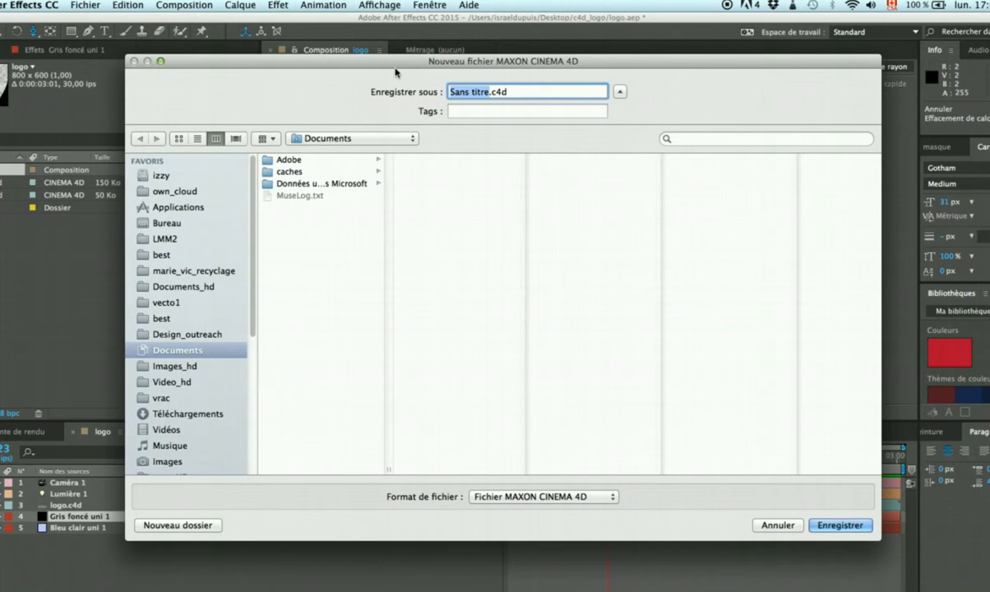
click(185, 223)
click(355, 161)
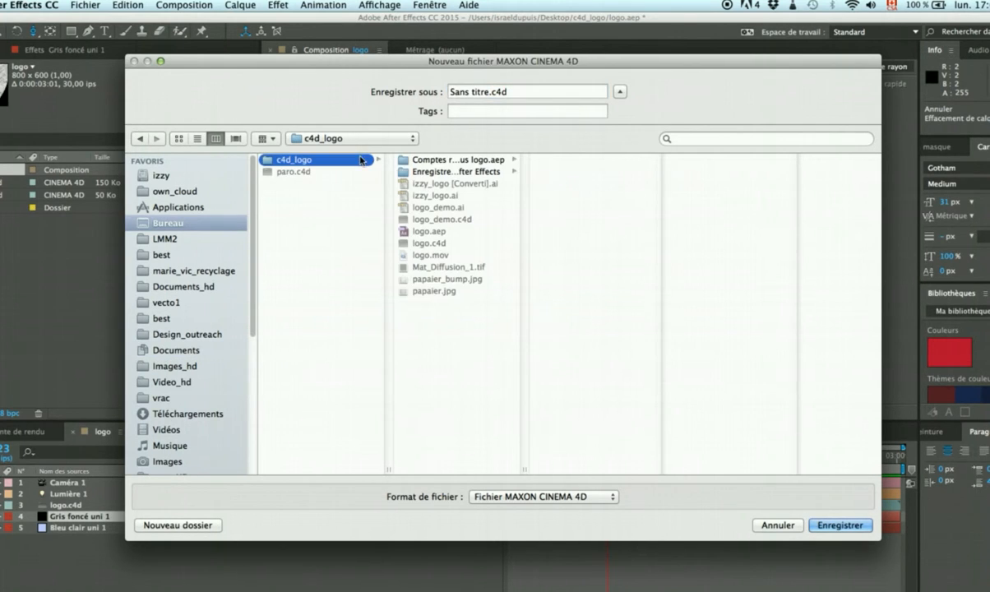
key(Tab)
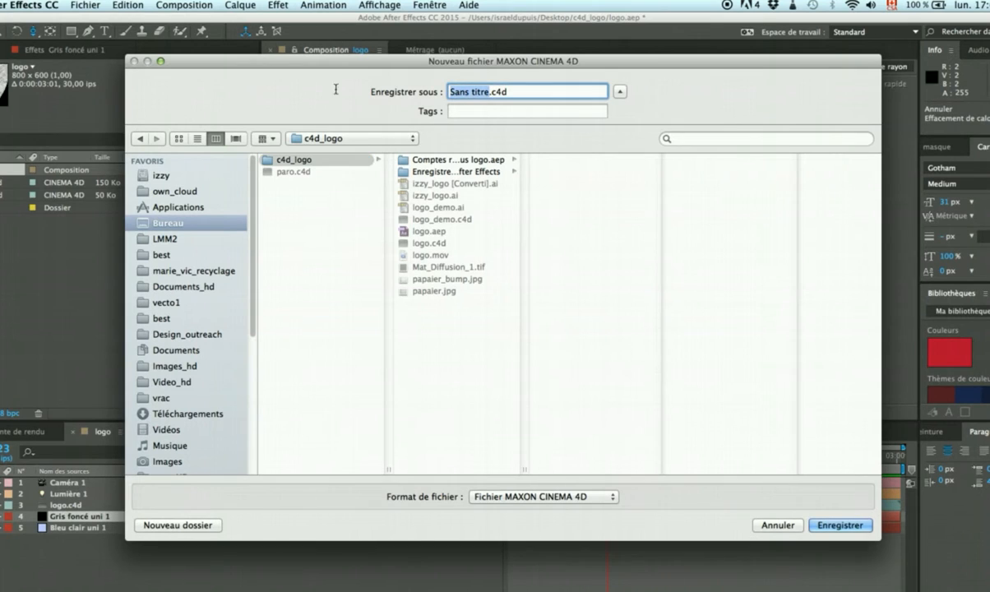
text(logo)
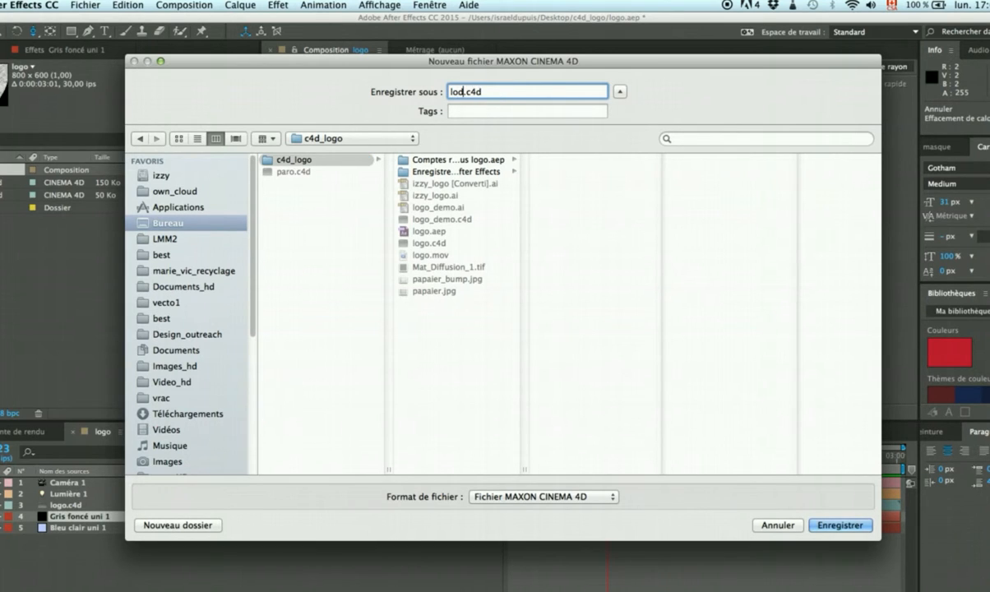
key(BackSpace)
text(go_3d)
key(Return)
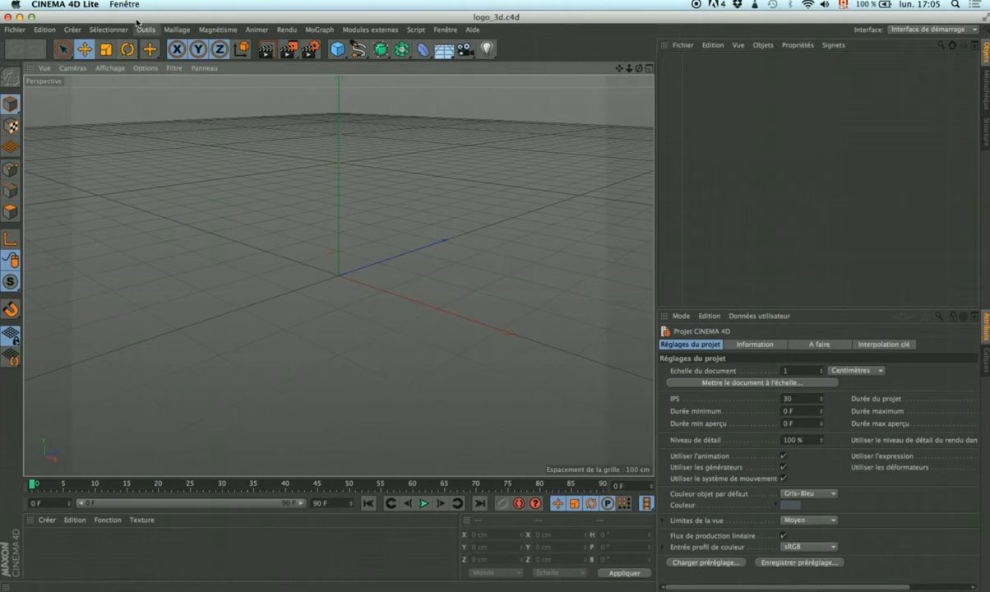
Merge logo_demo.ai into the logo_3d.c4d scene, accepting the scale factor of 1 centimetre with connected splines.
drag(138, 24, 409, 30)
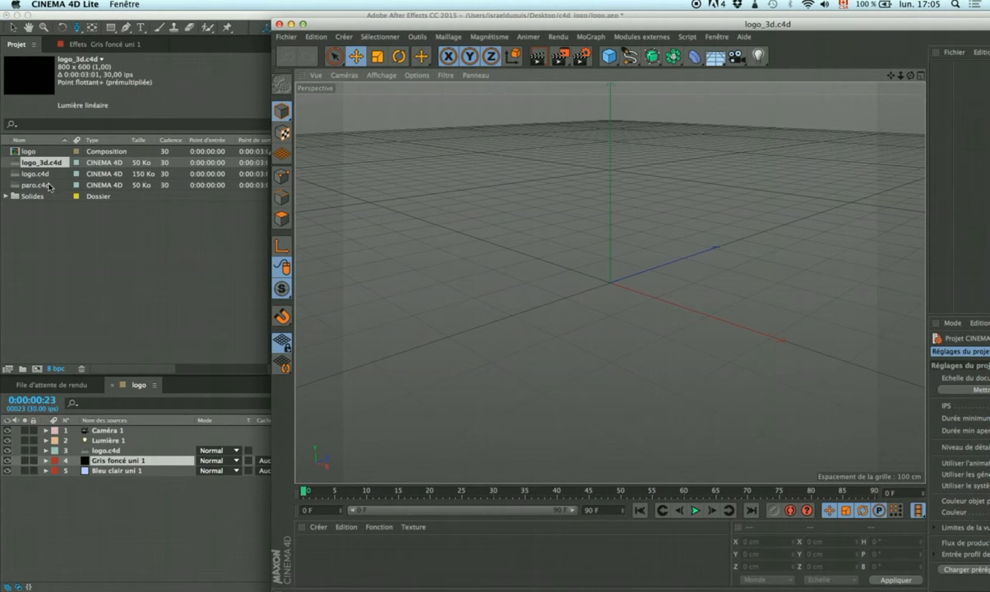
drag(386, 24, 116, 3)
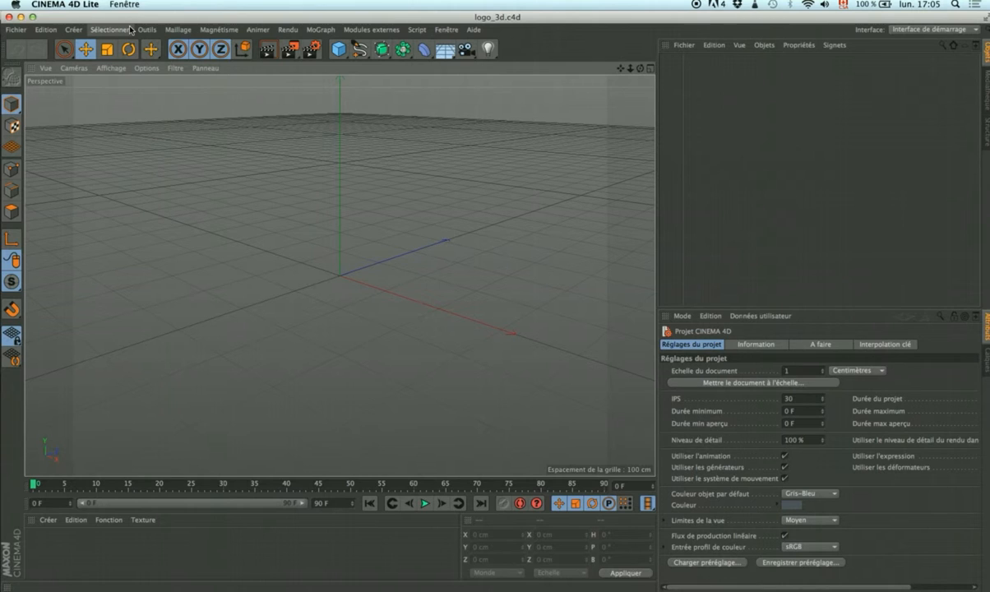
click(15, 29)
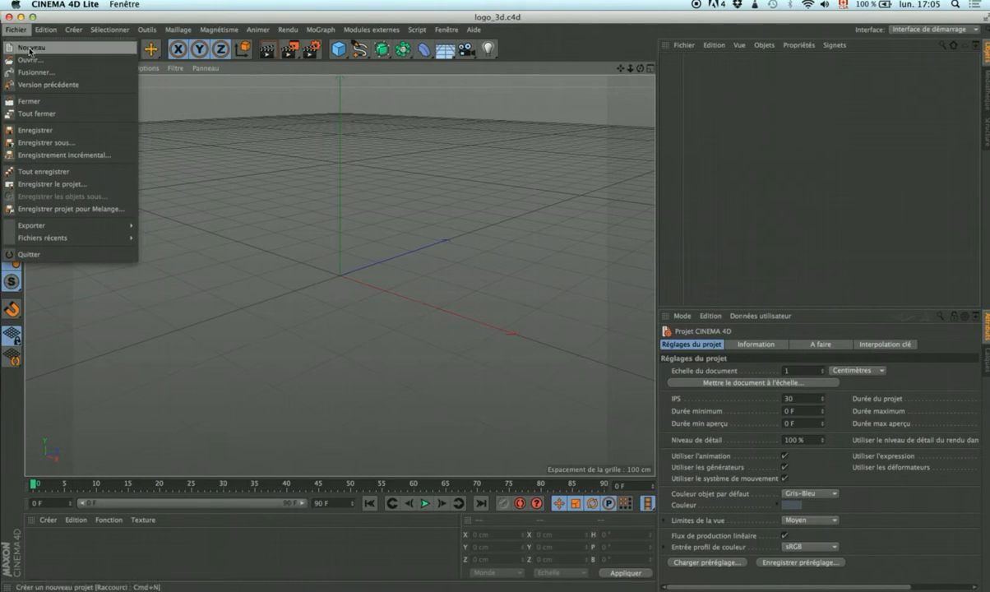
click(111, 74)
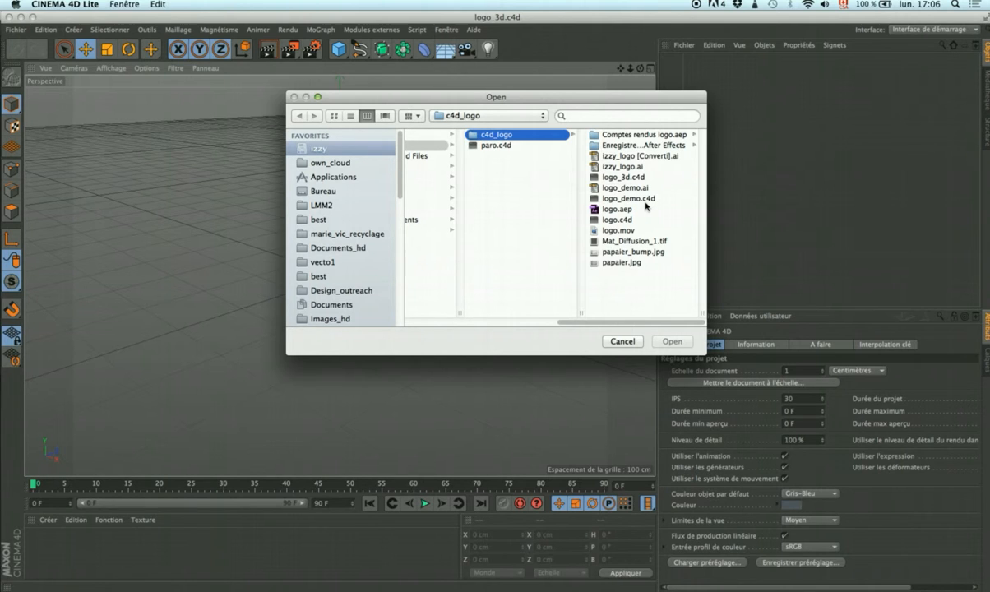
click(600, 166)
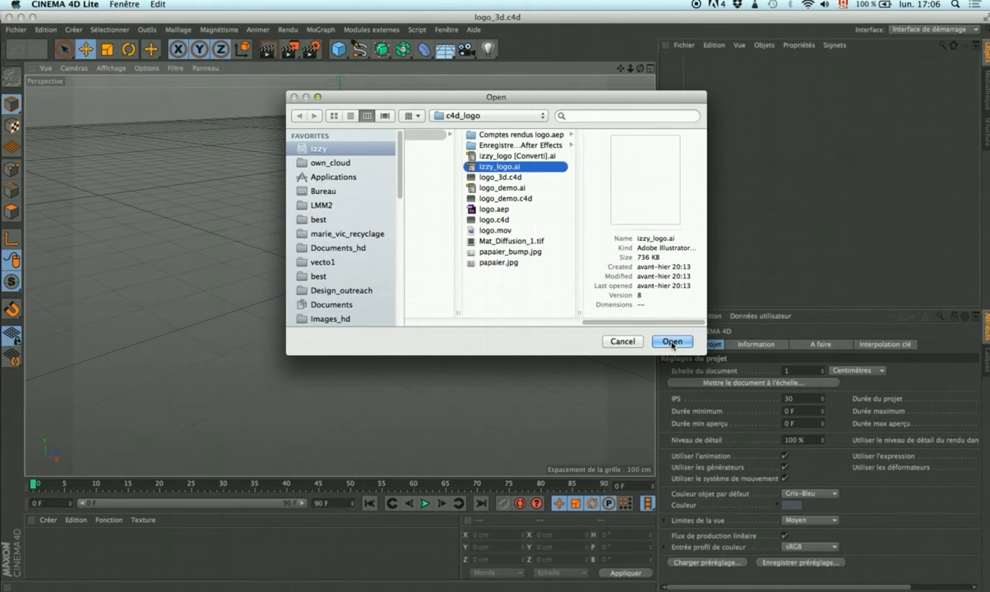
click(524, 190)
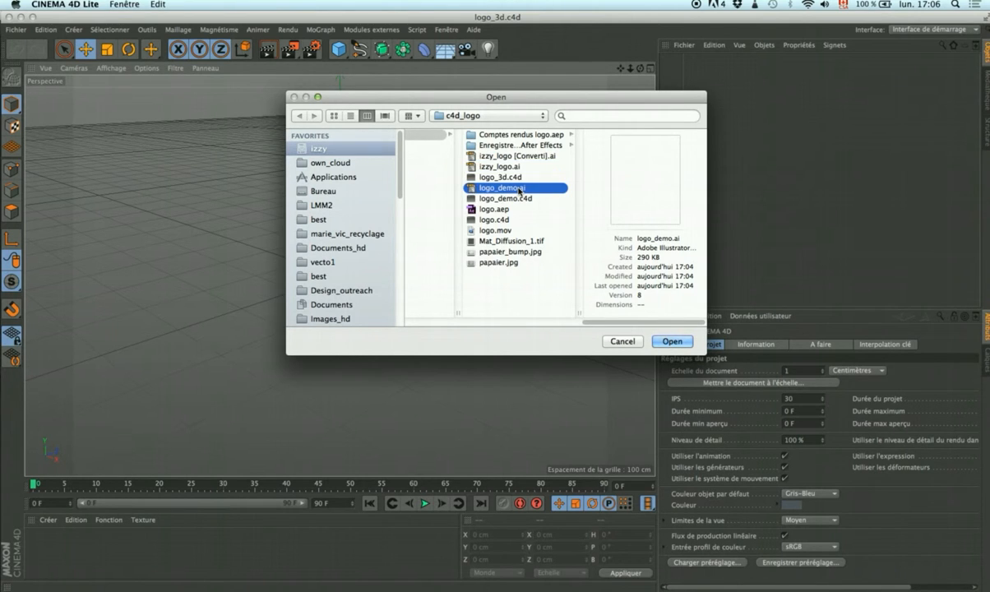
click(672, 340)
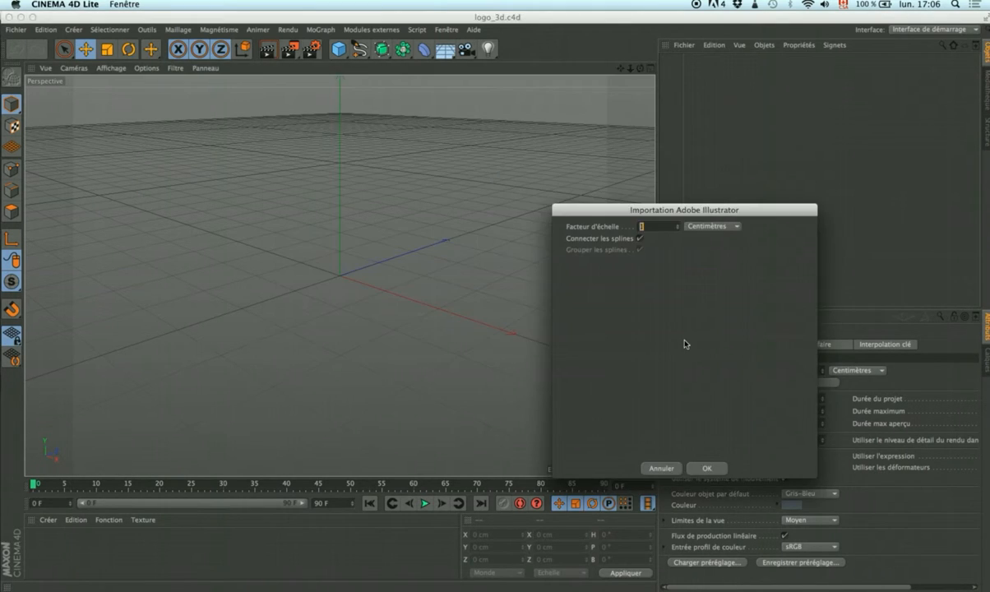
click(704, 468)
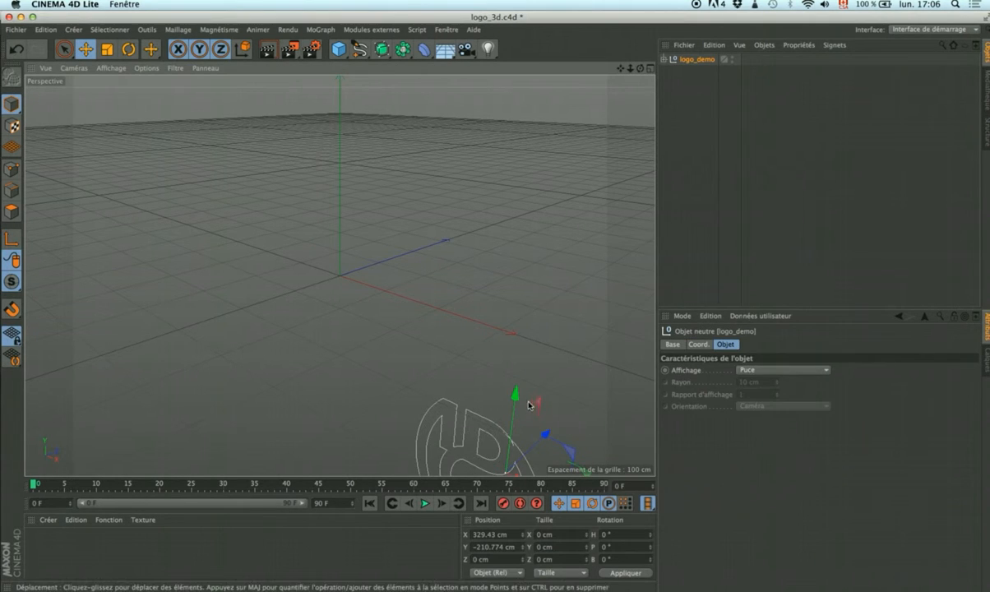
Move the imported logo_demo object to the scene origin, setting its X and Y positions to 0 cm.
drag(514, 390, 521, 248)
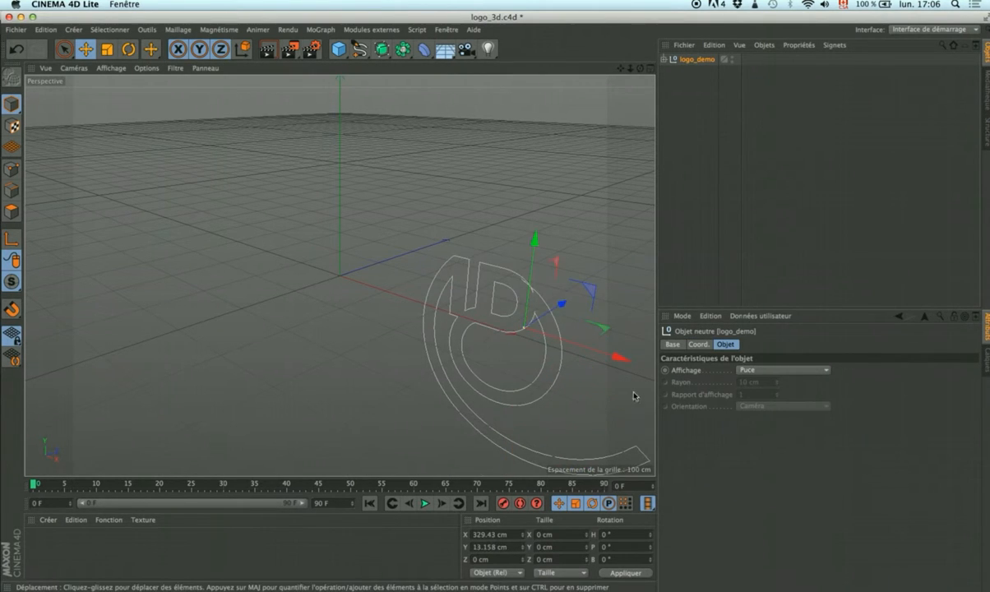
drag(617, 356, 435, 319)
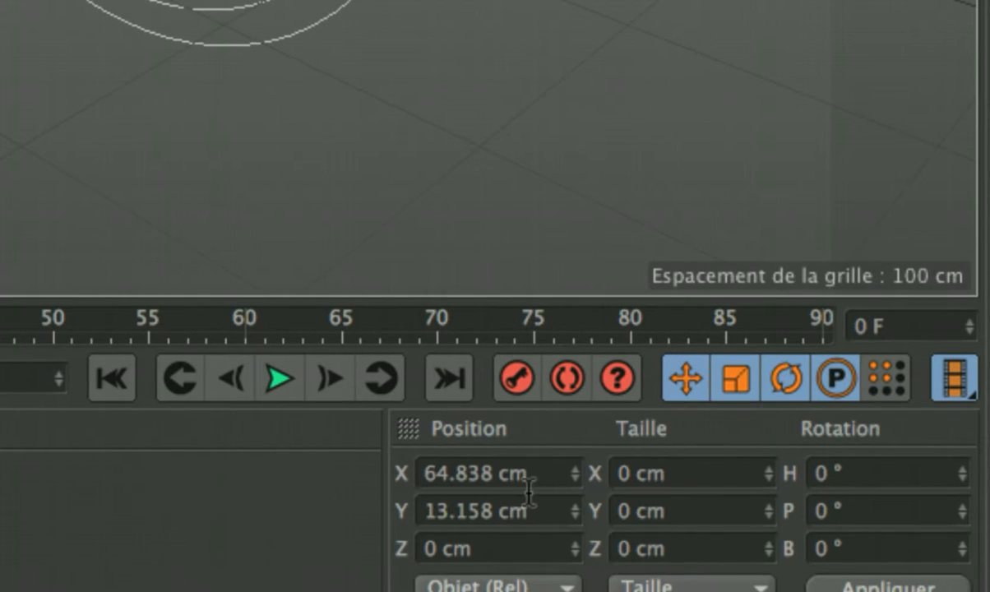
click(507, 535)
text(0)
key(Tab)
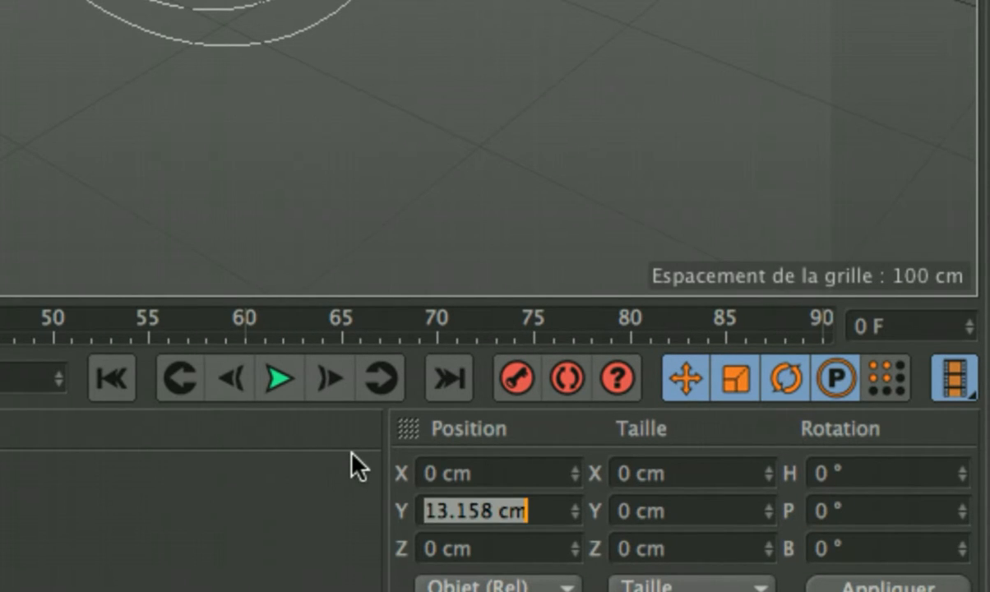
text(0)
key(Return)
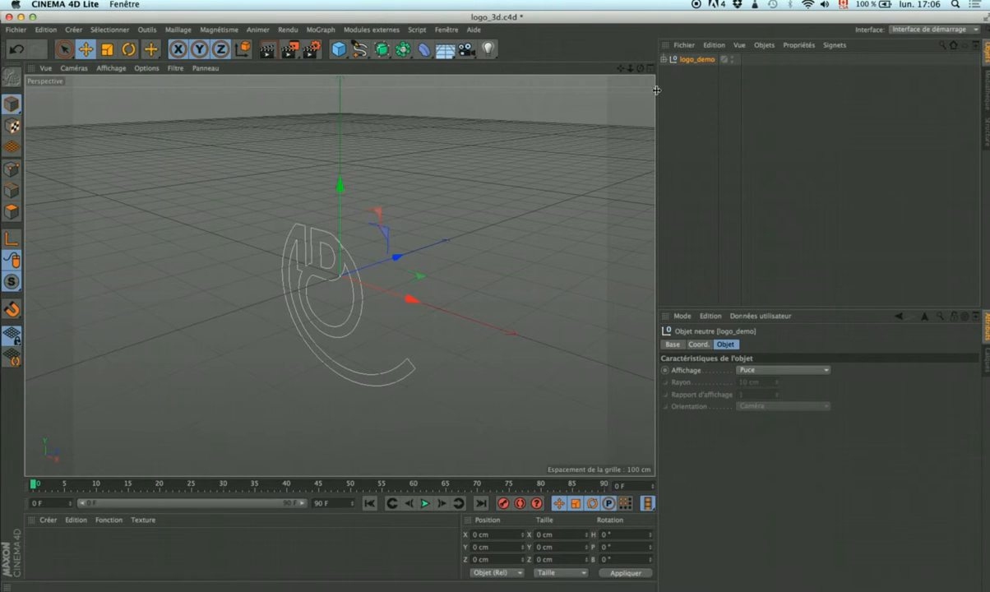
Go through the splines inside logo_demo and rename Tracé 2, the one holding the full logo outline, as logo.
click(664, 59)
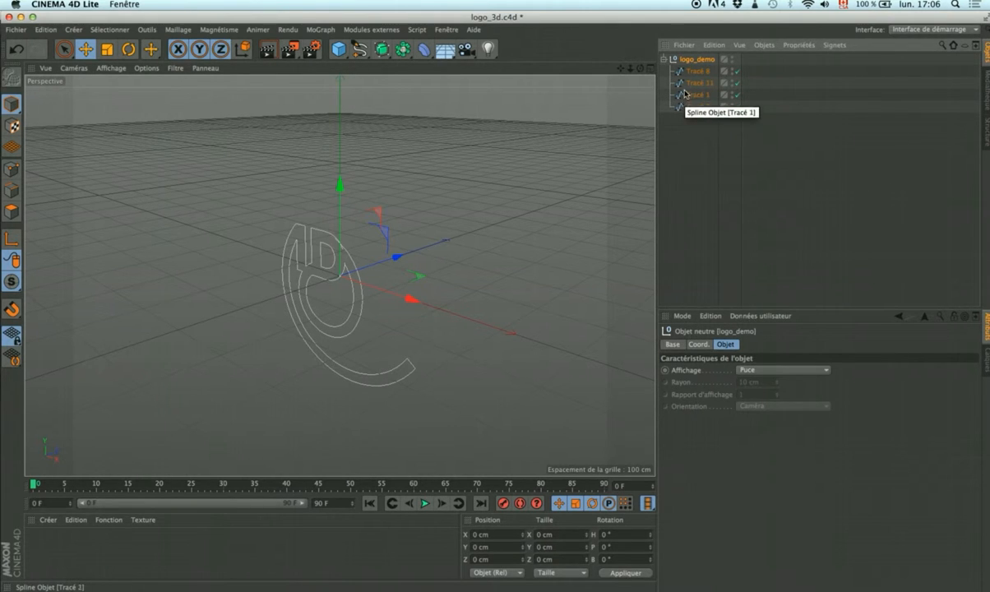
click(703, 74)
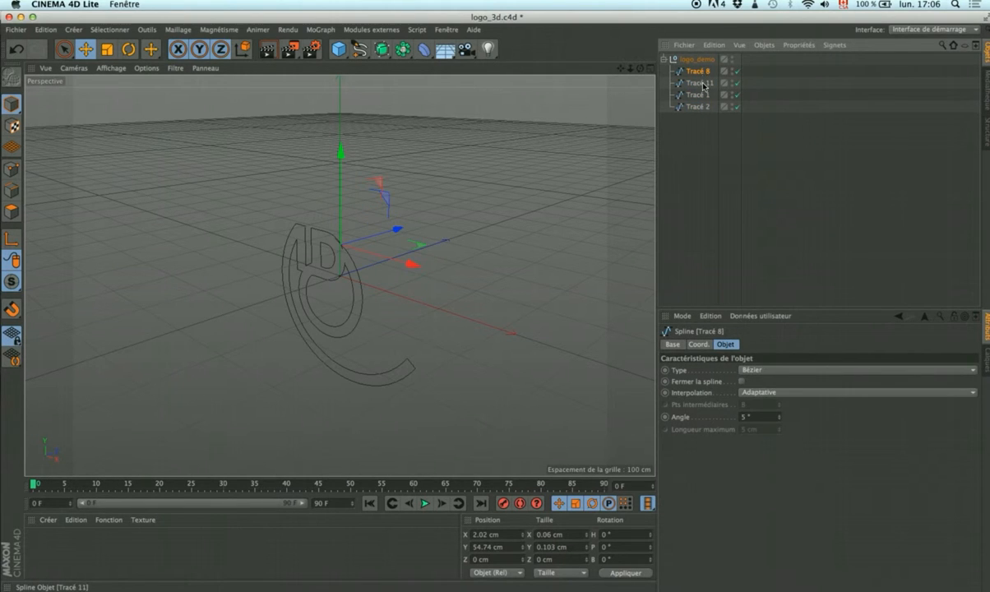
click(671, 59)
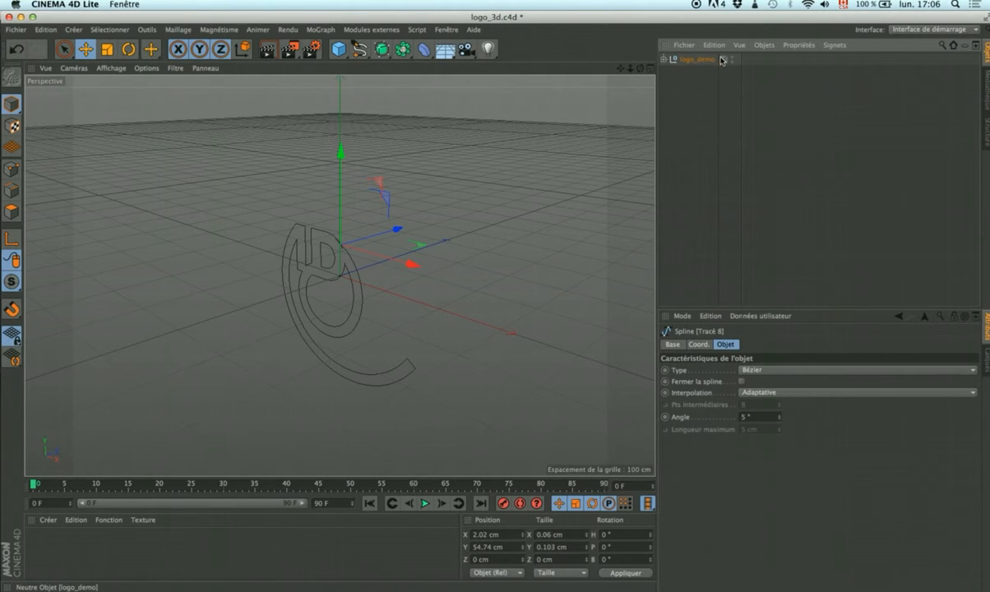
click(671, 59)
click(690, 83)
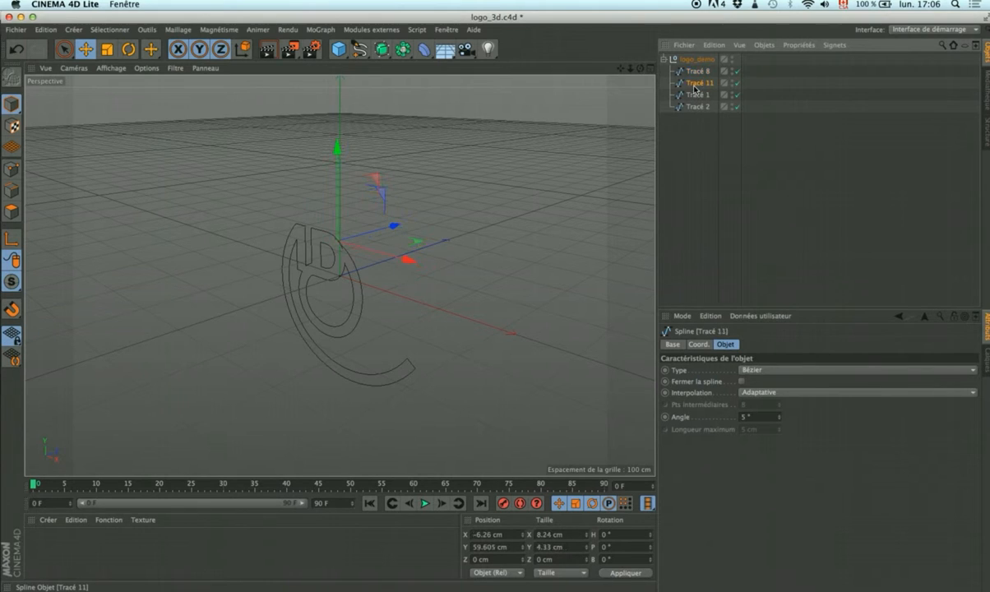
click(696, 94)
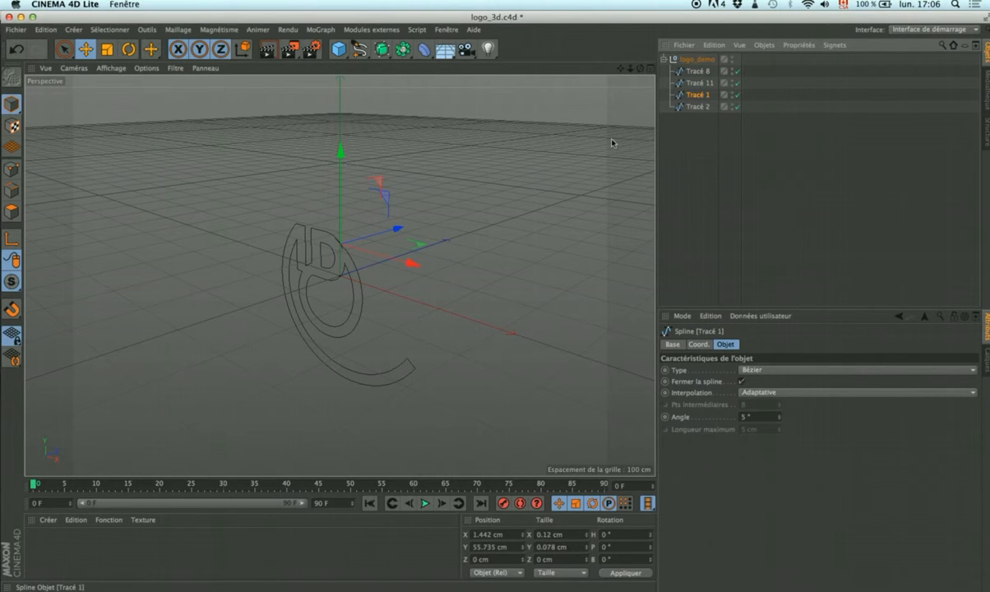
click(704, 108)
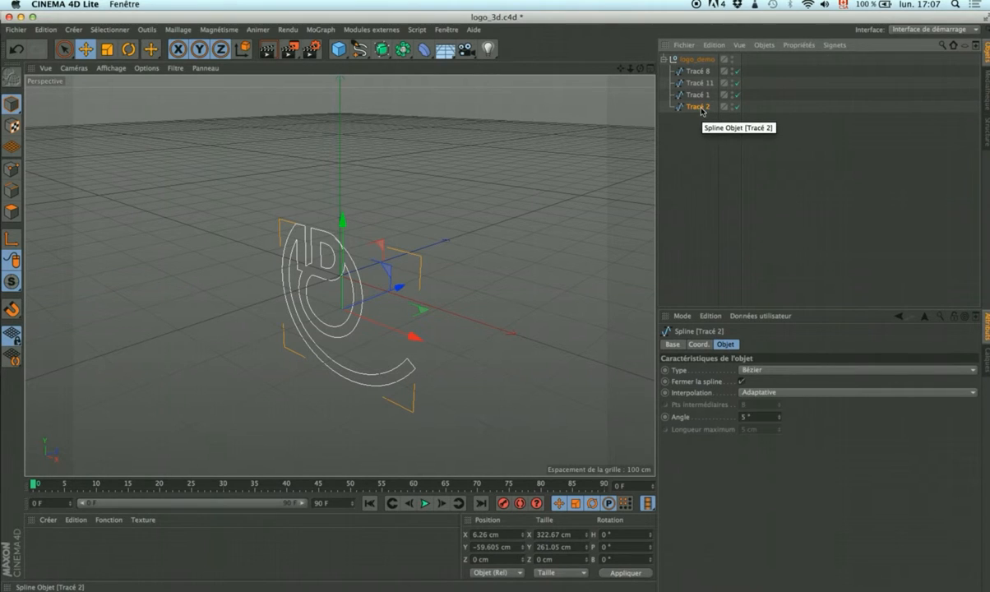
double_click(701, 108)
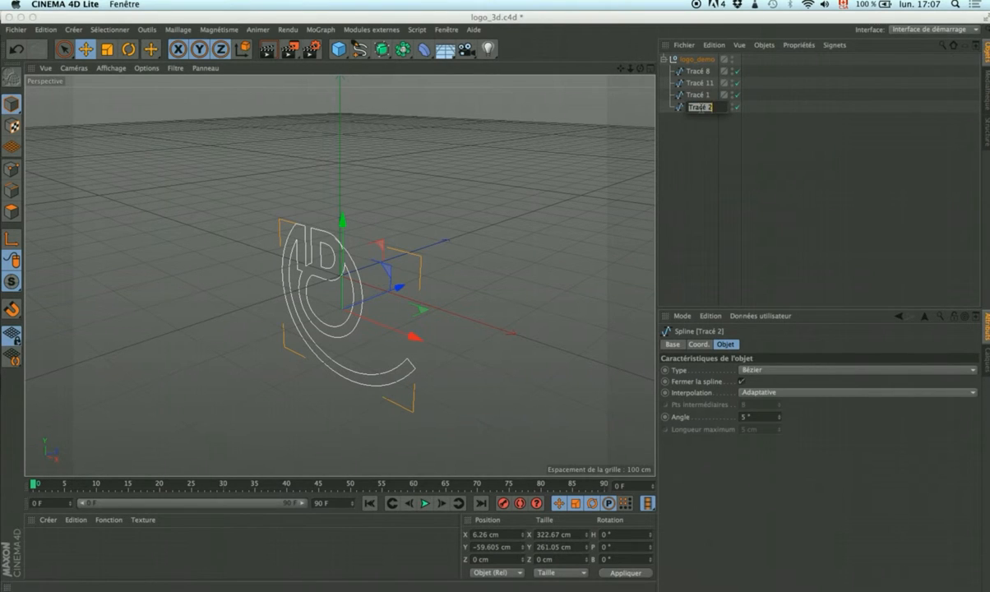
text(logo)
key(Return)
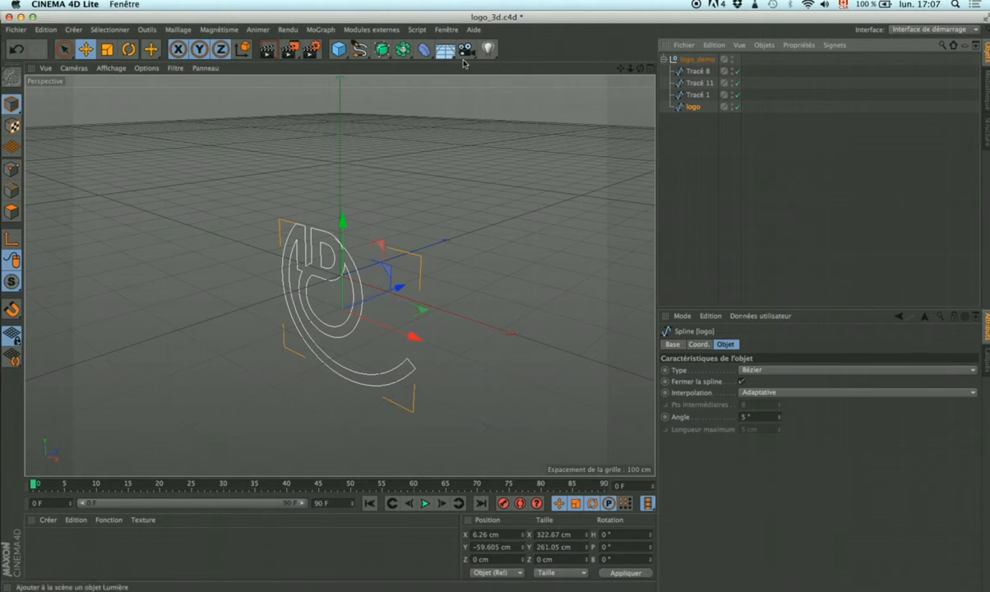
Add an Extrusion object and place a copy of the logo spline inside it to give it volume.
click(386, 51)
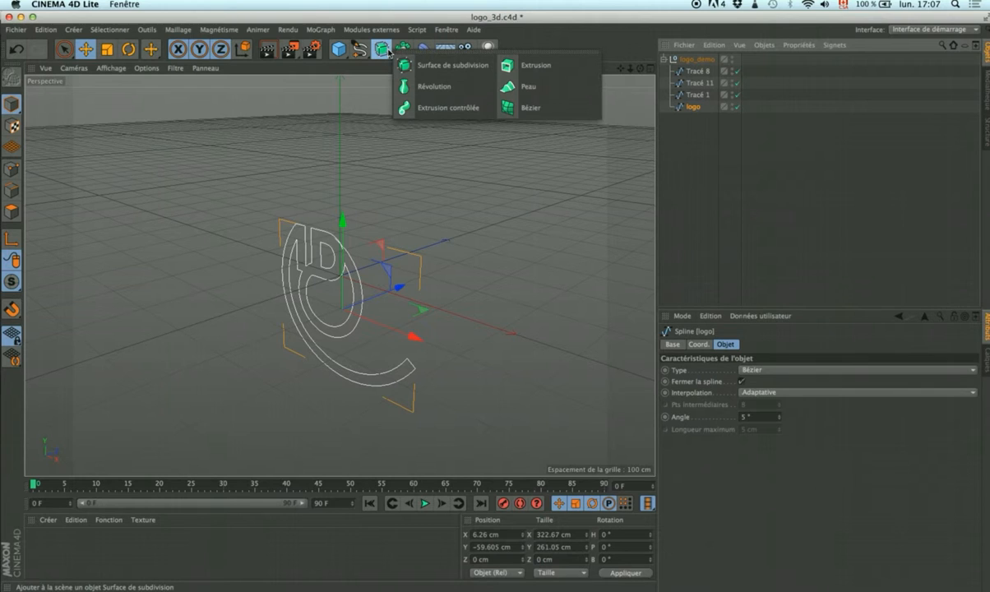
click(552, 65)
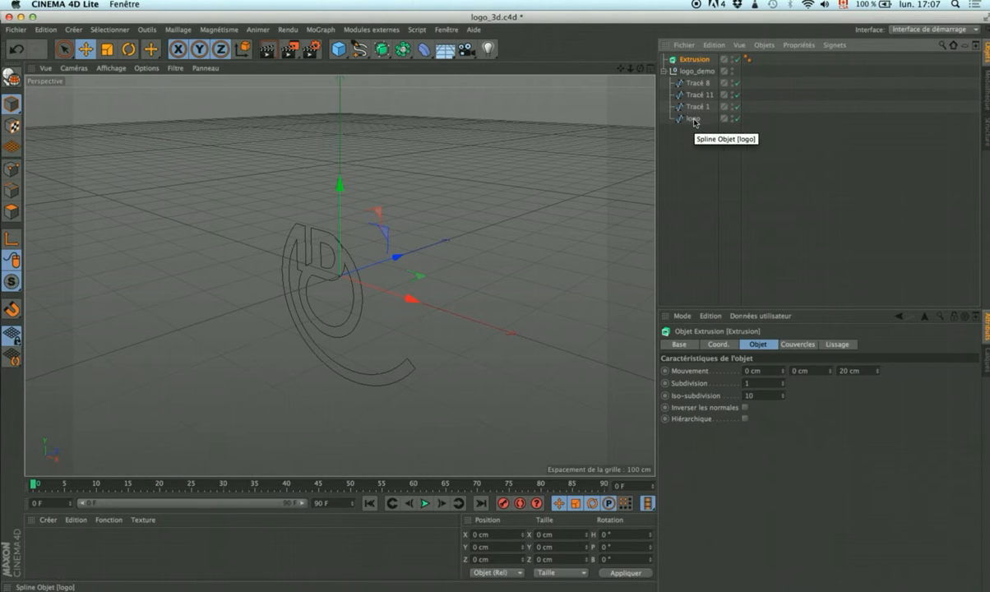
drag(695, 122, 698, 61)
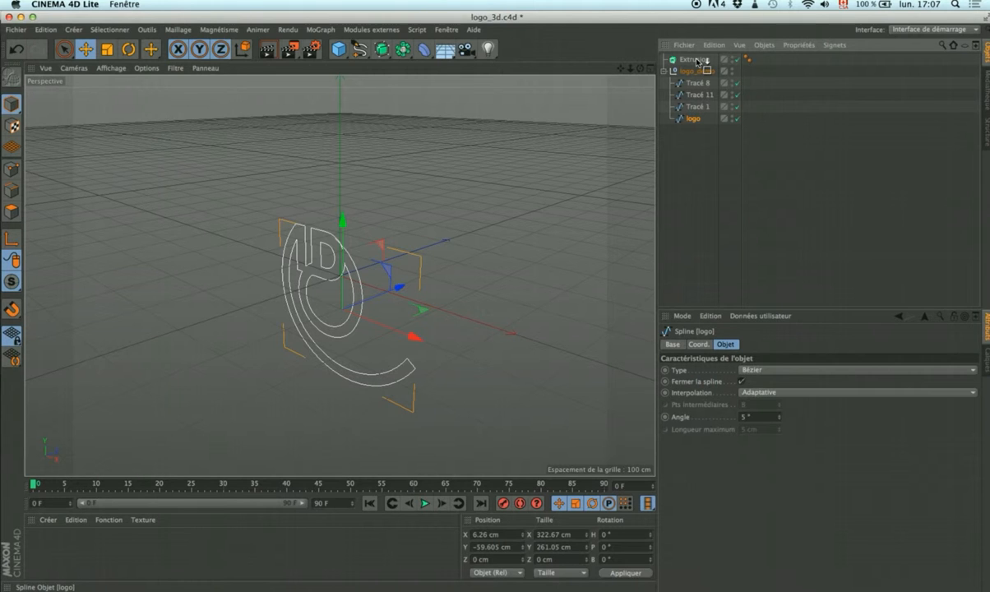
drag(699, 61, 696, 62)
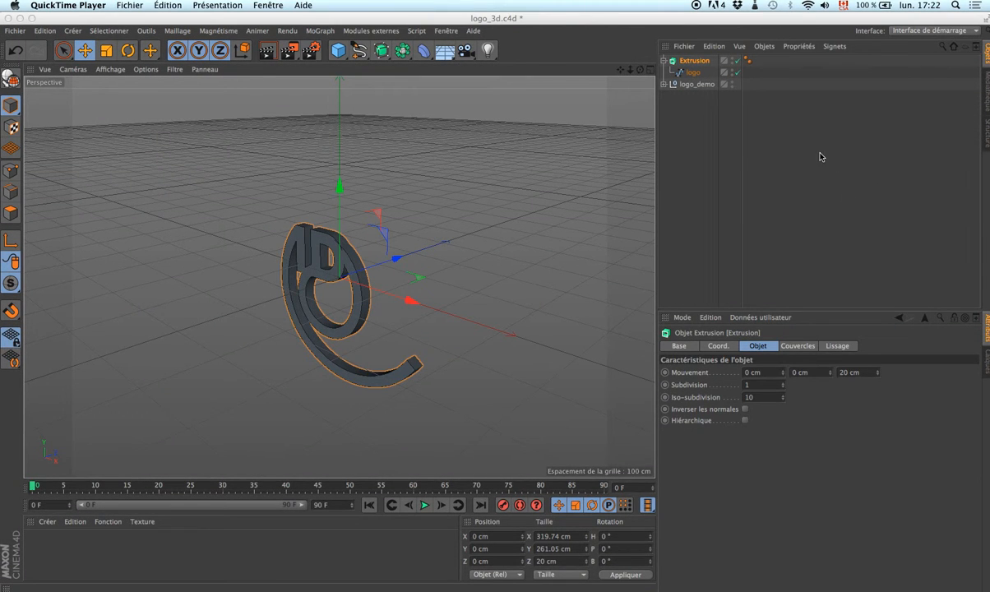
Set the Extrusion object's Z movement to 300 cm.
click(693, 65)
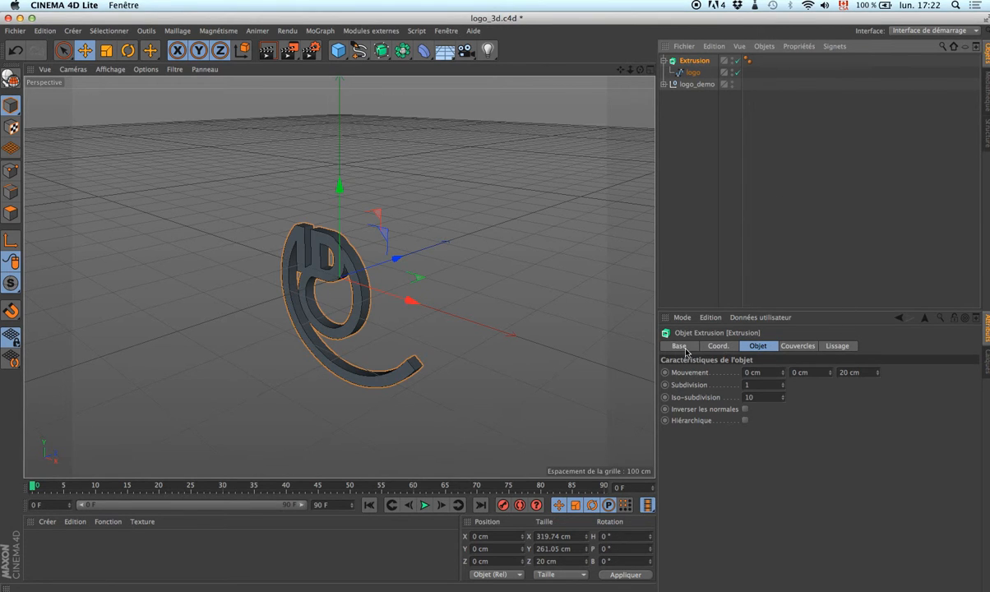
click(693, 346)
click(731, 346)
click(758, 346)
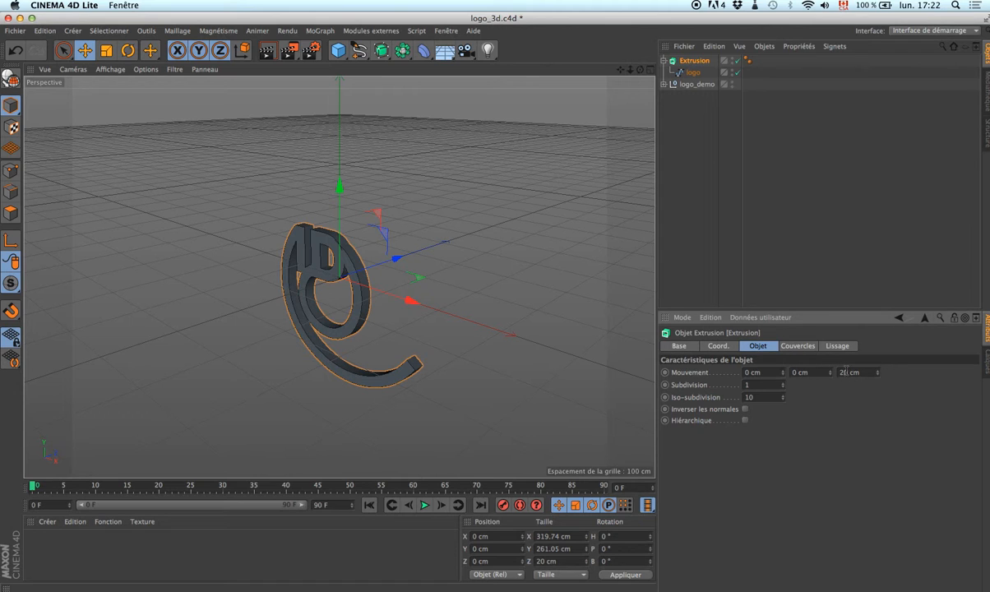
drag(848, 372, 837, 372)
text(300)
key(Return)
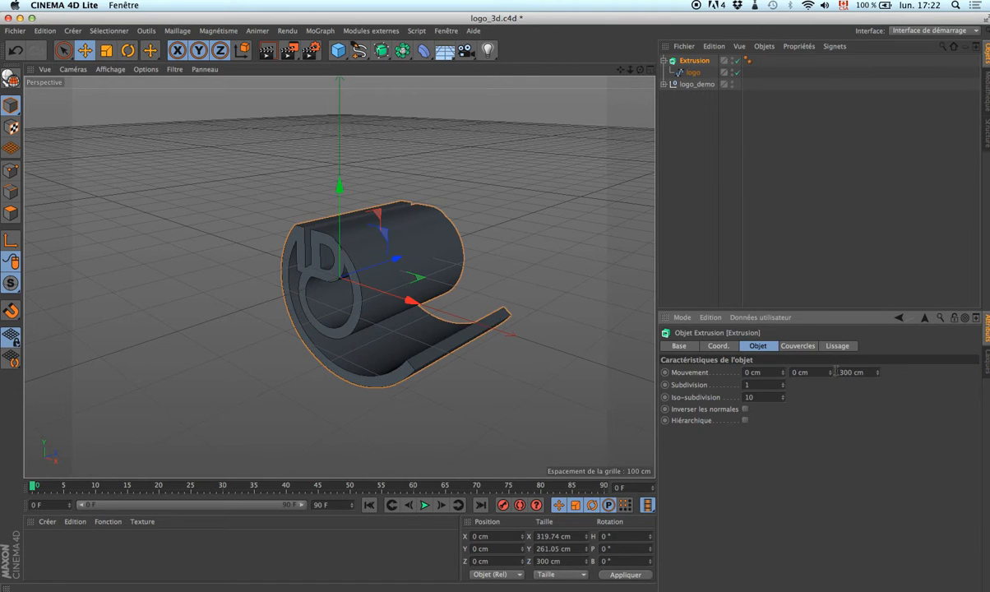
Set the Extrusion object's Z movement to 15 cm for a thin logo.
drag(853, 372, 836, 373)
text(15)
key(Return)
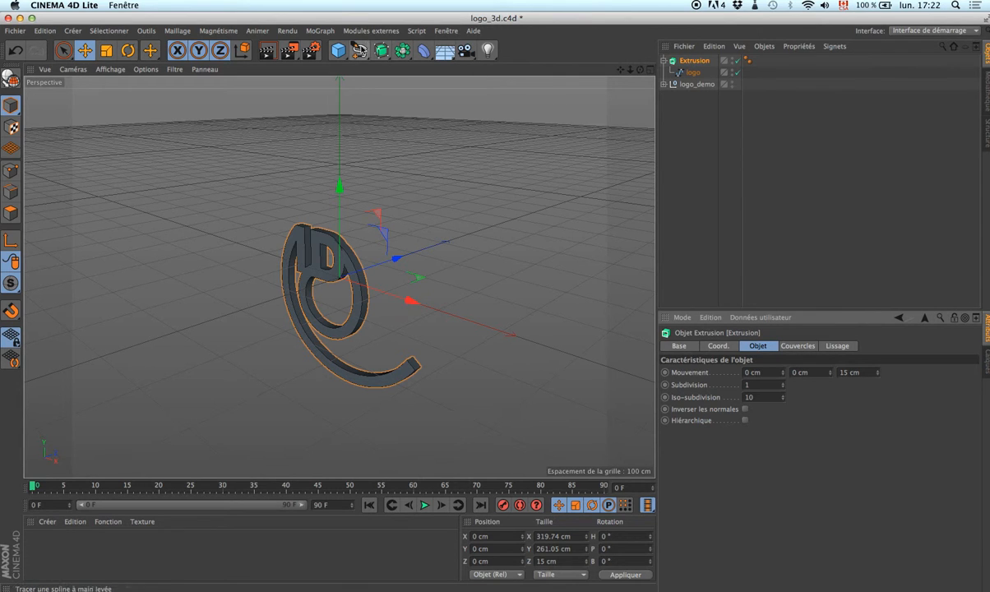
Add a second Extrusion object and move the Tracé 8 spline from logo_demo into it.
click(381, 51)
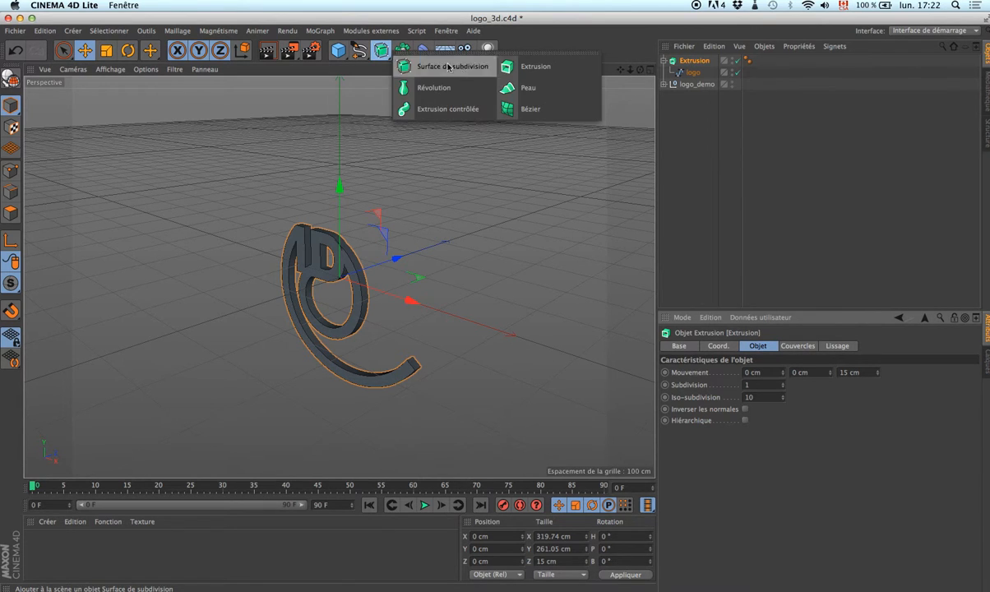
click(536, 73)
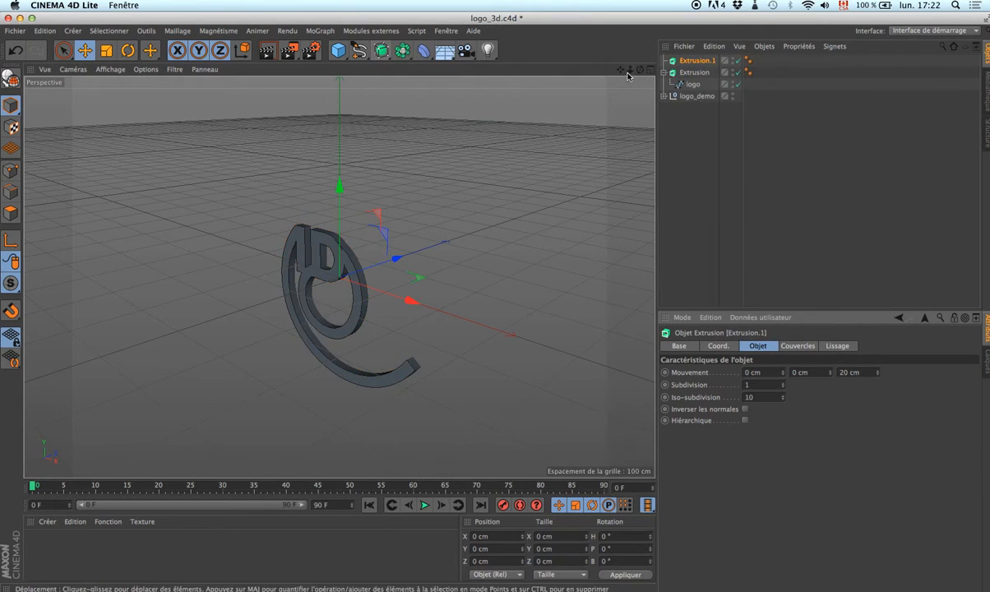
click(664, 97)
click(695, 110)
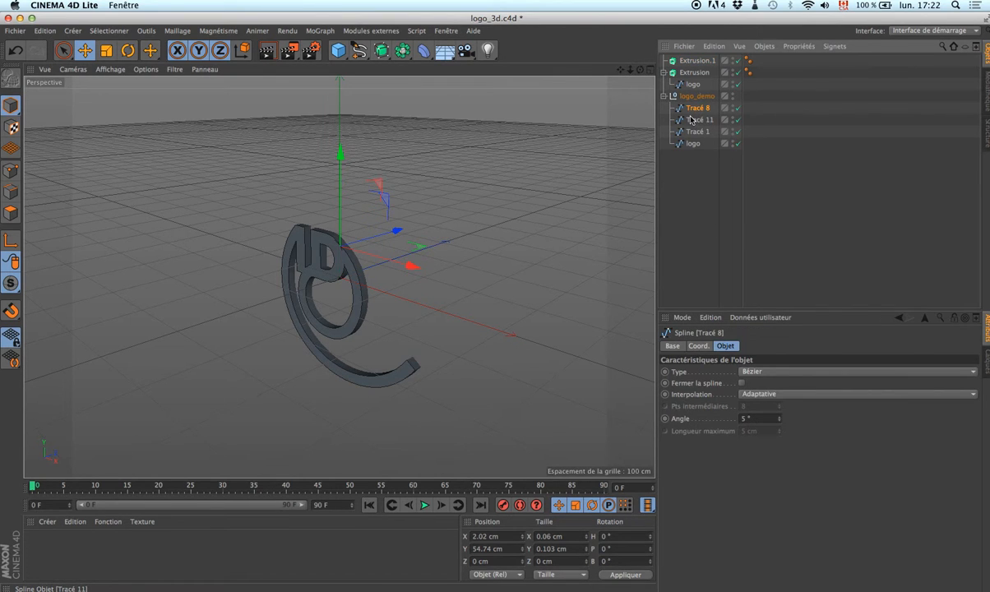
drag(693, 112, 687, 62)
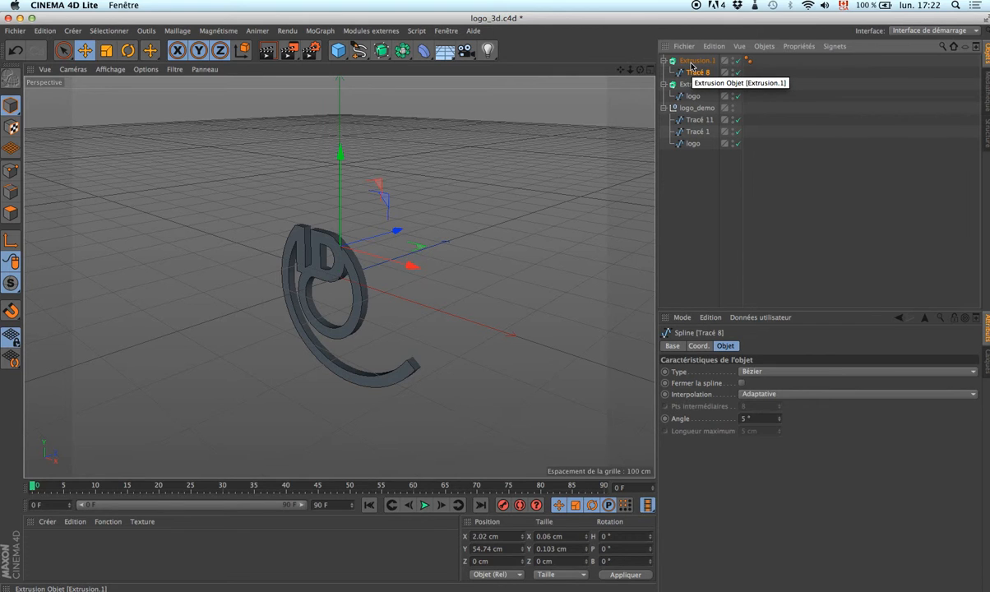
Delete the second Extrusion object together with its Tracé 8 spline and collapse the logo_demo group.
key(Delete)
click(690, 63)
key(Delete)
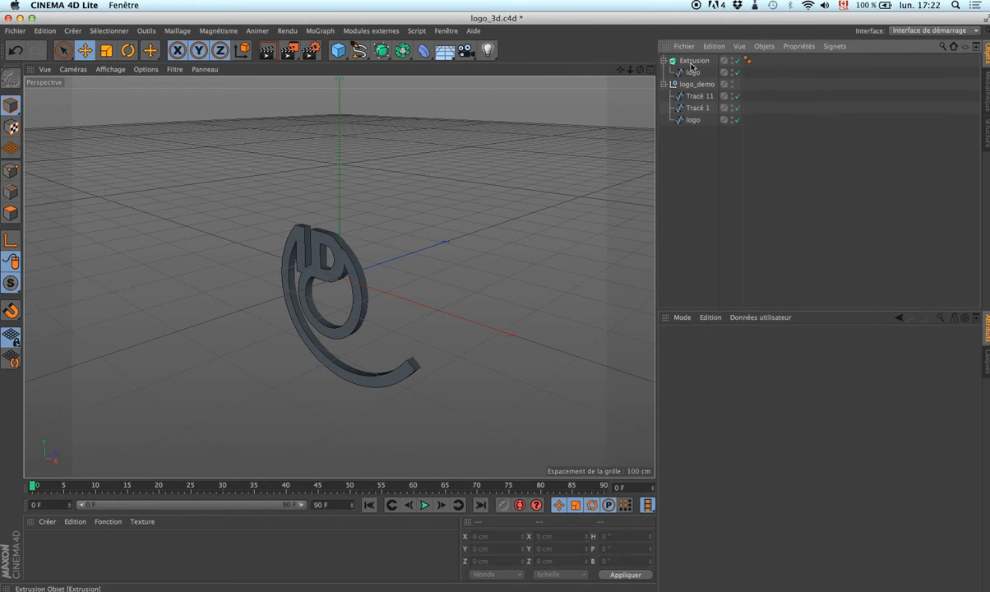
click(664, 84)
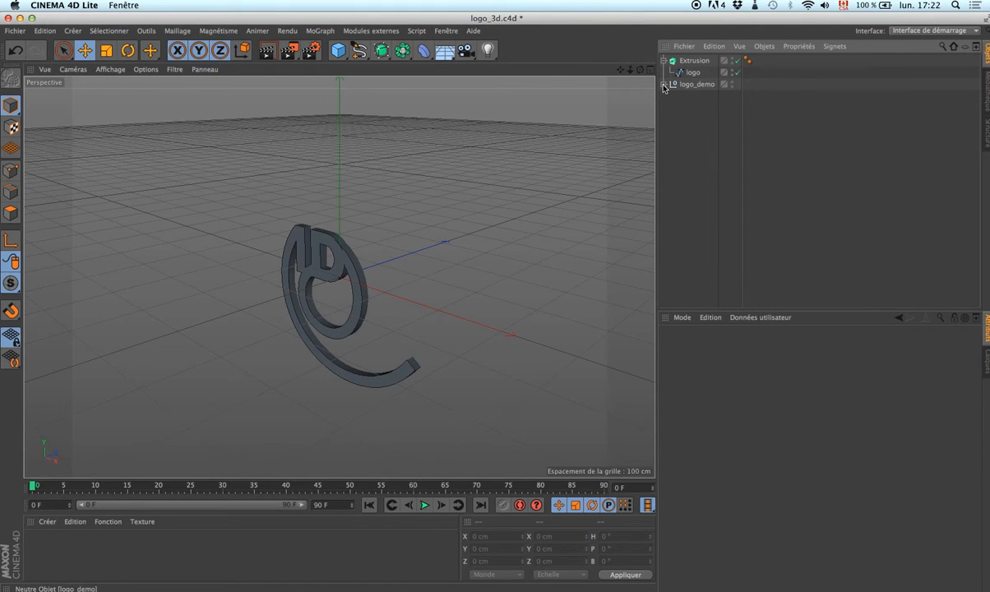
Create a new material and open it in the material editor at its Couleur channel, keeping the logo in view.
click(682, 61)
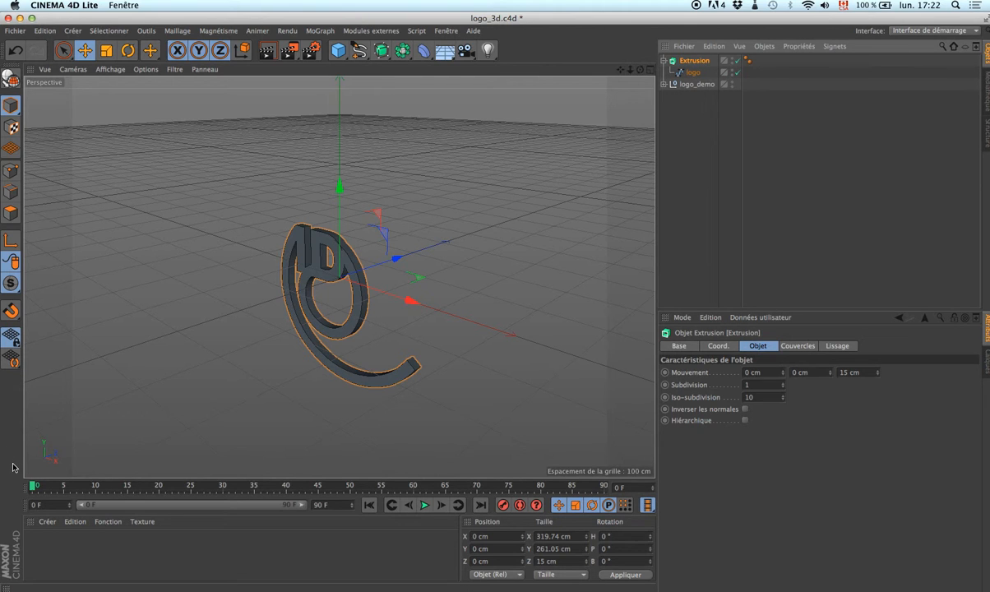
click(47, 527)
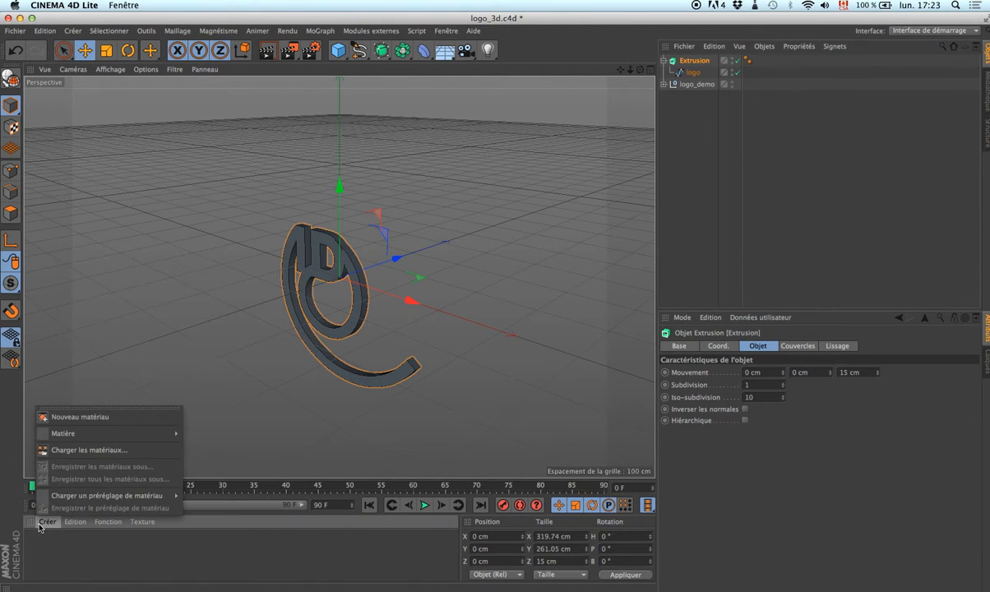
click(61, 417)
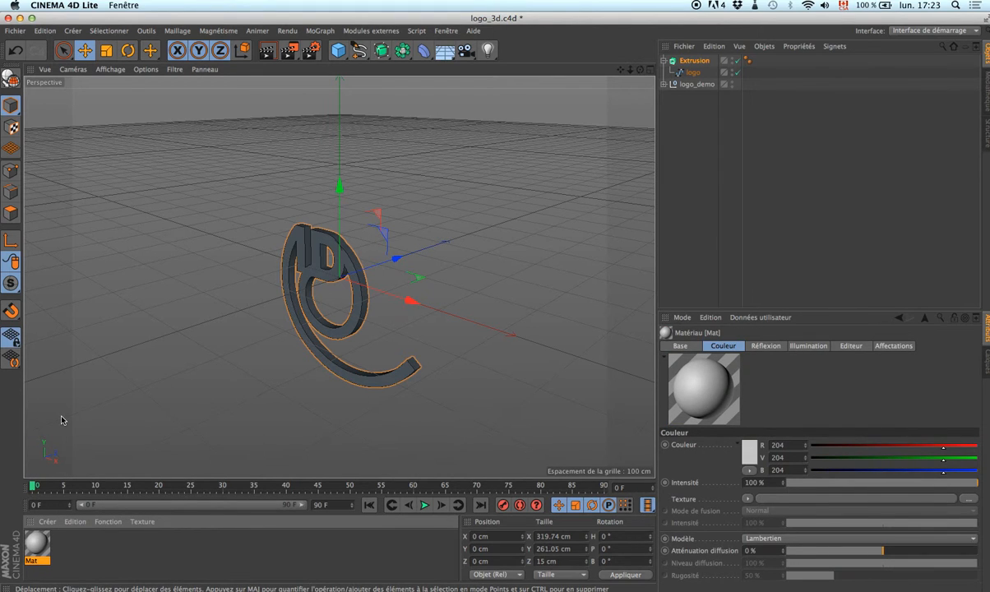
double_click(37, 542)
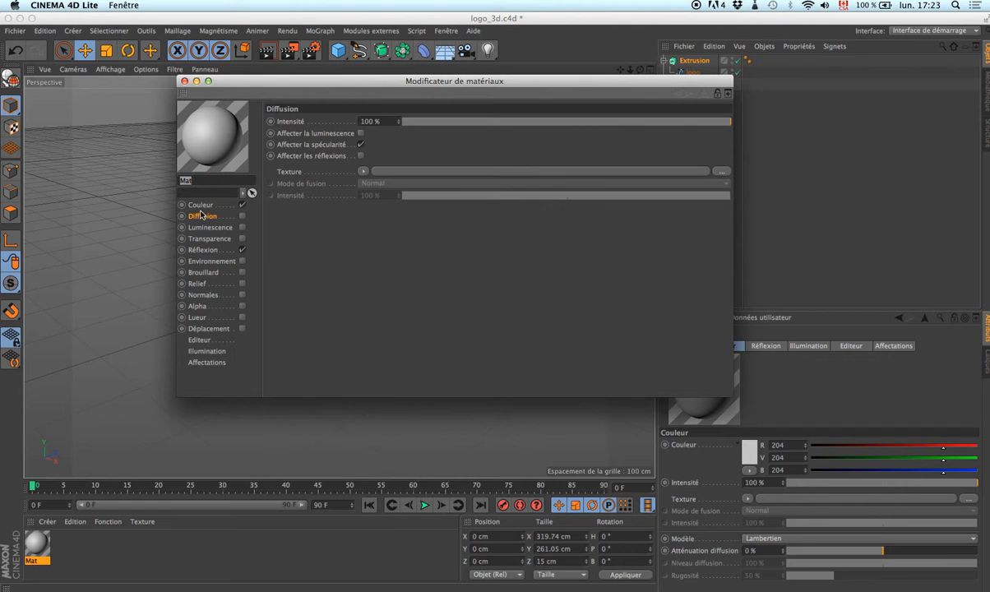
click(212, 207)
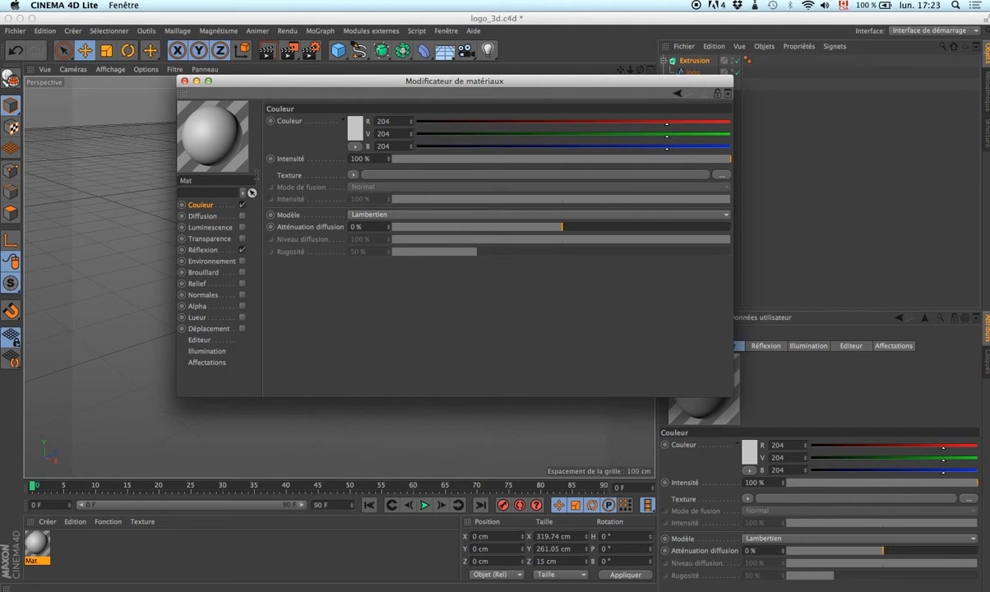
drag(360, 86, 541, 145)
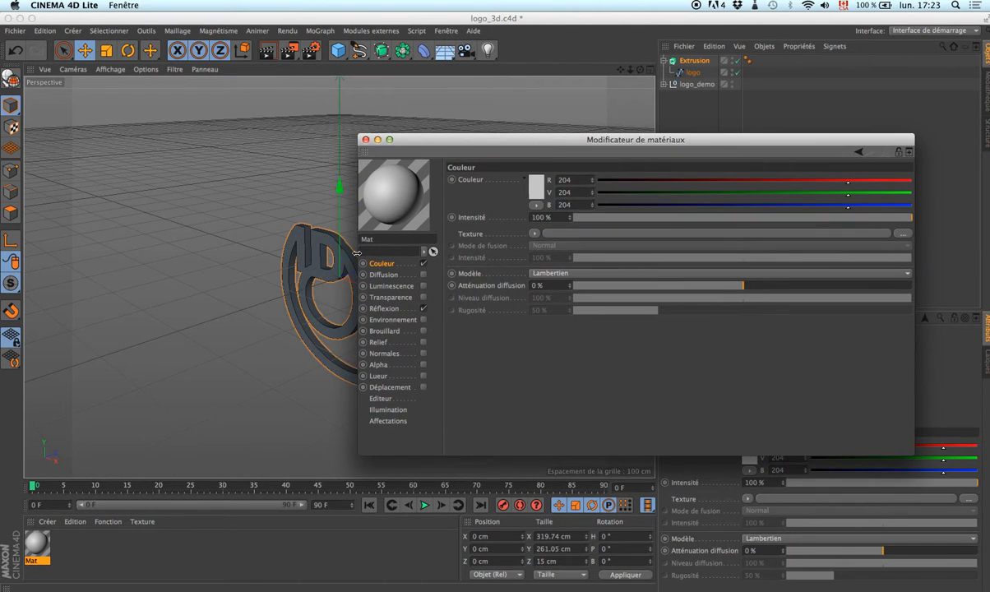
Enable the material's Diffusion channel and load papaier.jpg from the c4d_logo folder as its texture, previewing the image first.
click(401, 276)
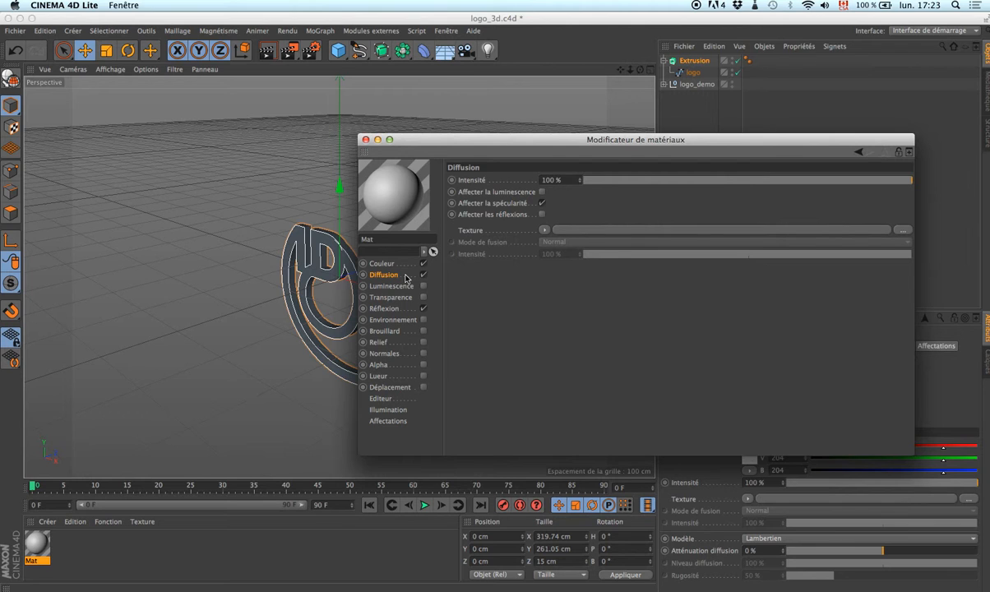
click(575, 230)
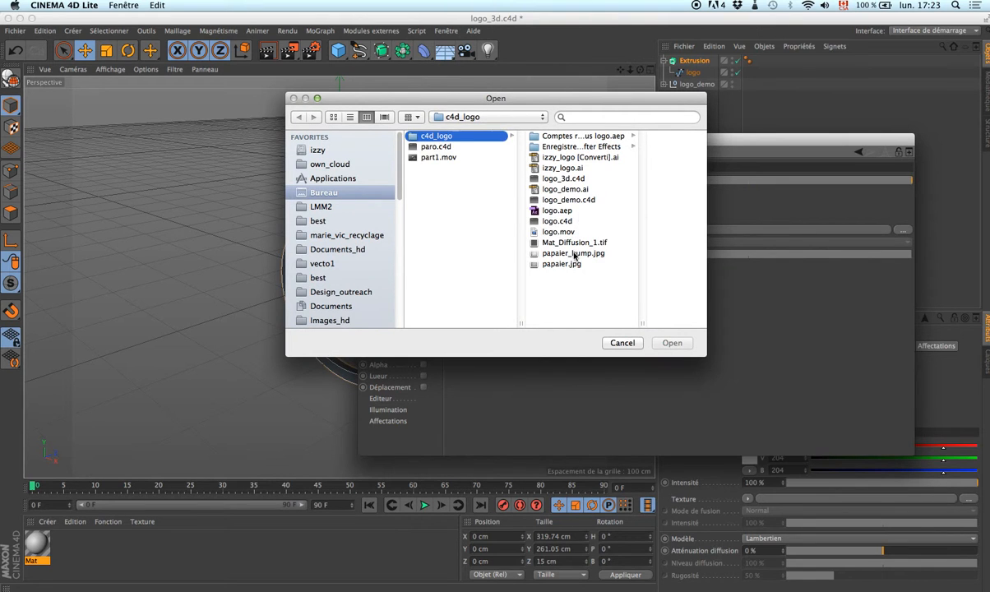
click(574, 253)
click(523, 265)
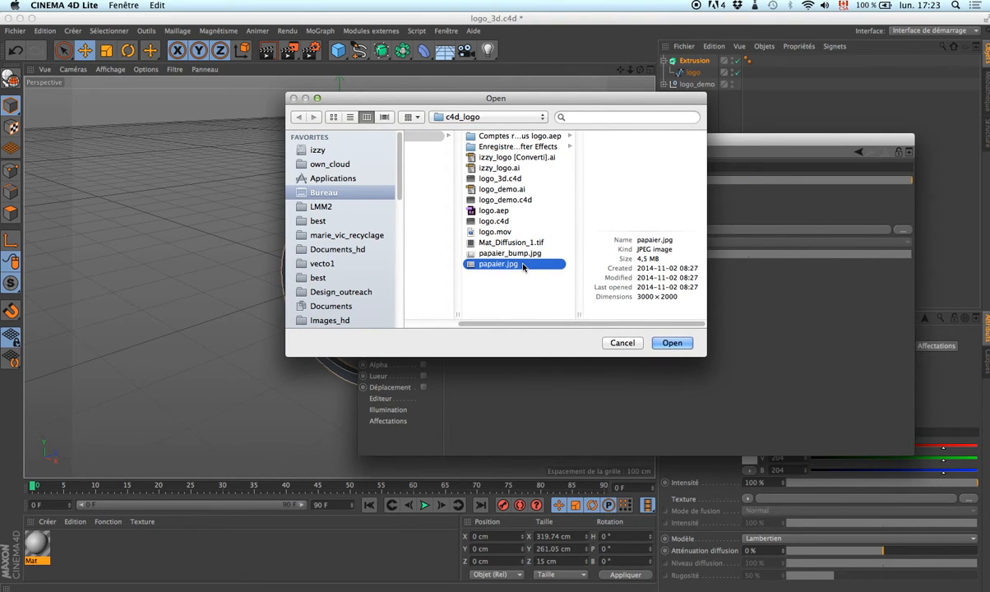
key(space)
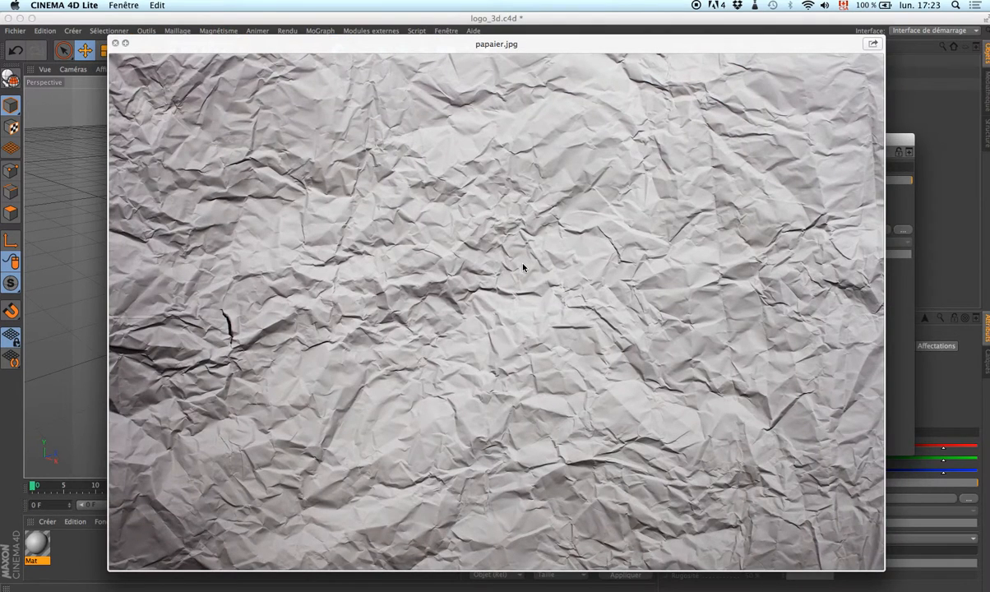
key(space)
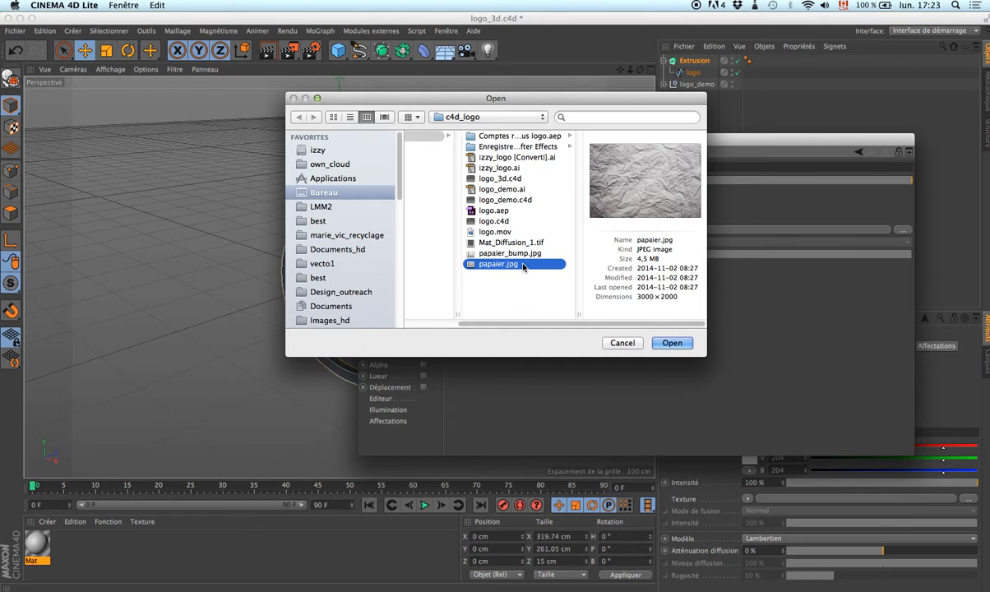
double_click(523, 264)
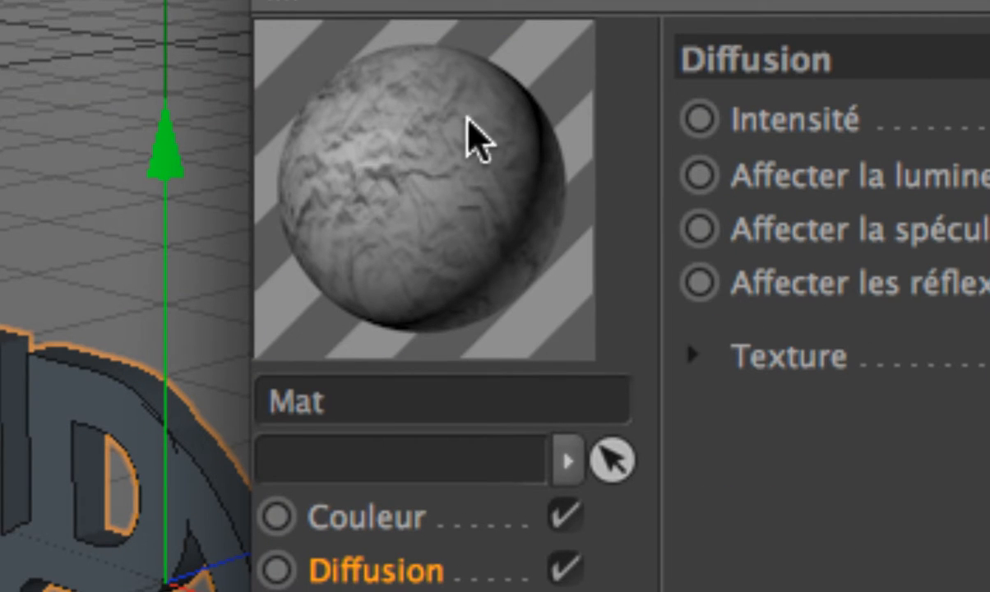
mouse_move(445, 221)
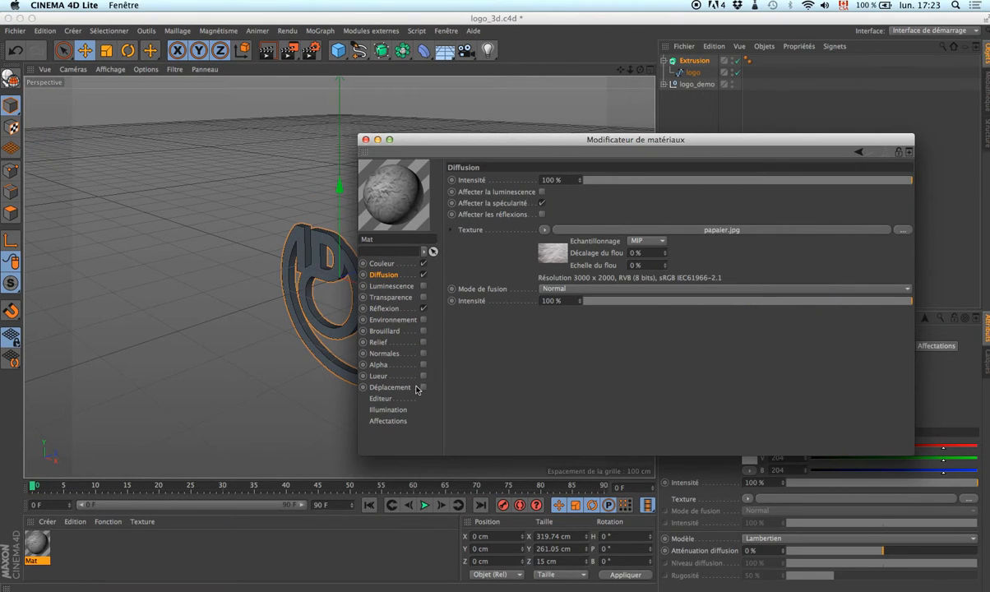
Set the material's Couleur channel to pure white, RGB 255, 255, 255.
click(403, 265)
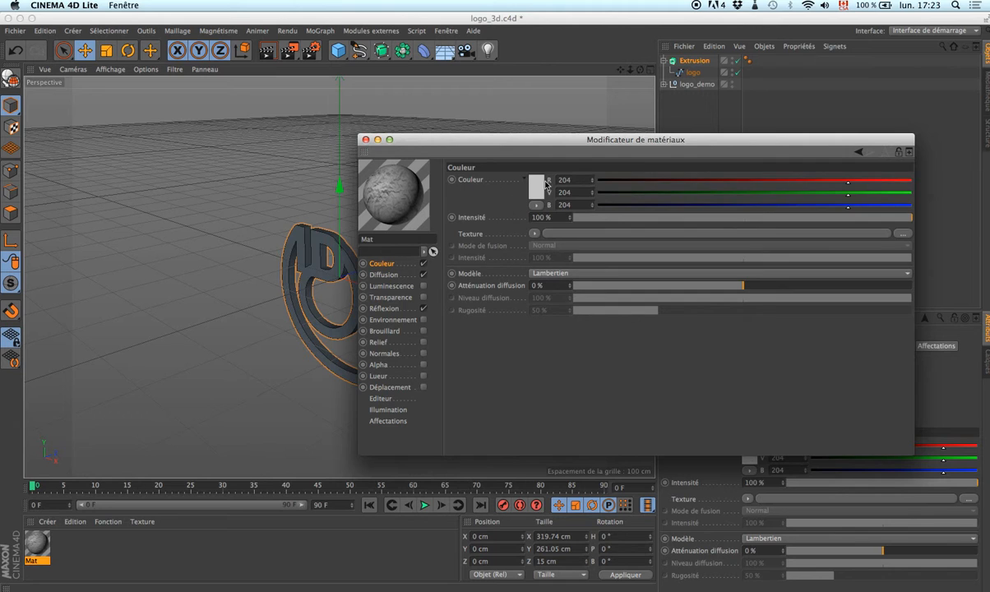
click(535, 187)
click(468, 154)
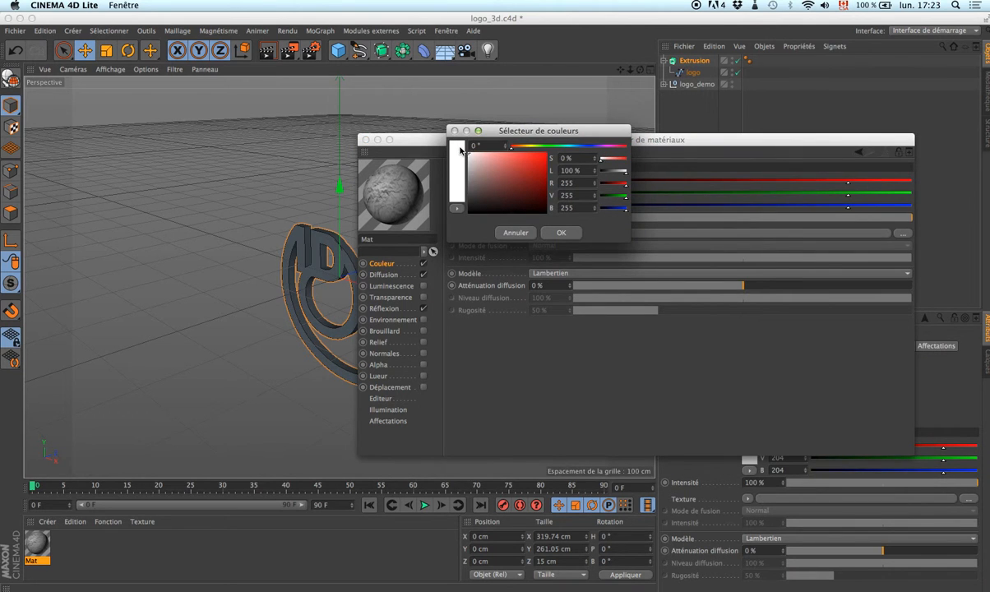
click(561, 234)
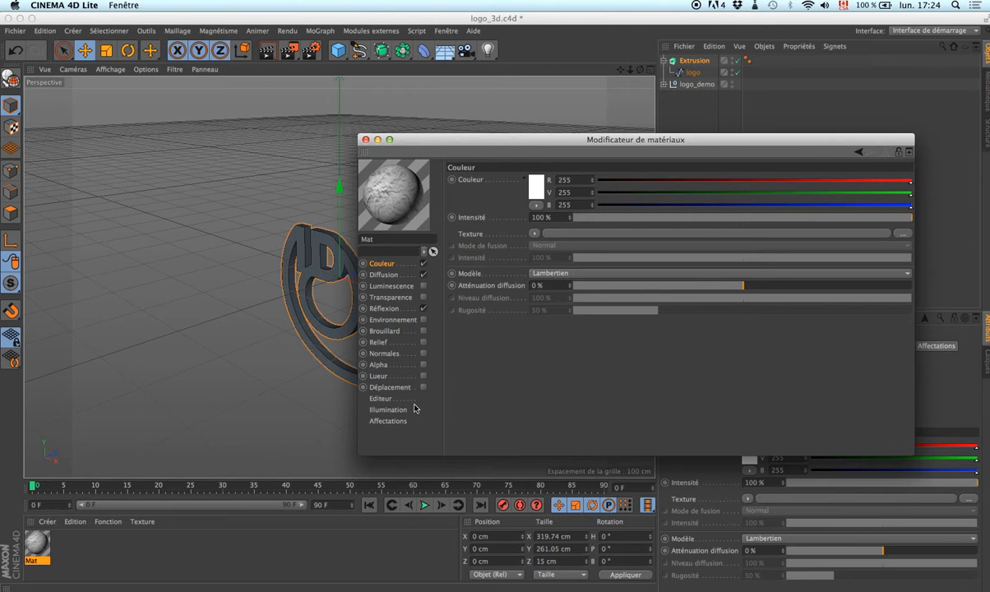
Enable the material's Relief channel and set a keyframe on it at frame 0.
click(423, 286)
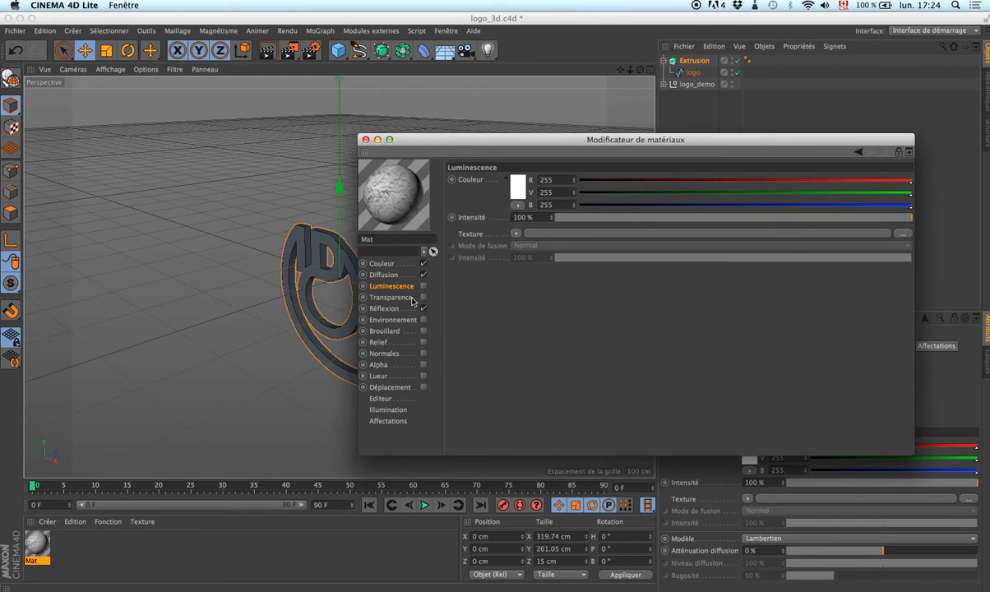
click(412, 344)
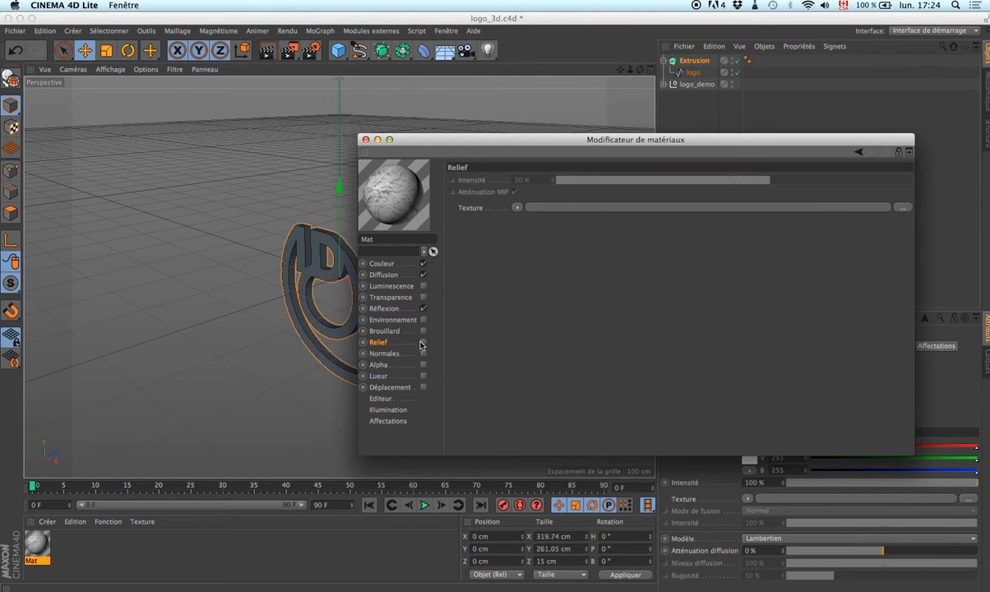
click(423, 343)
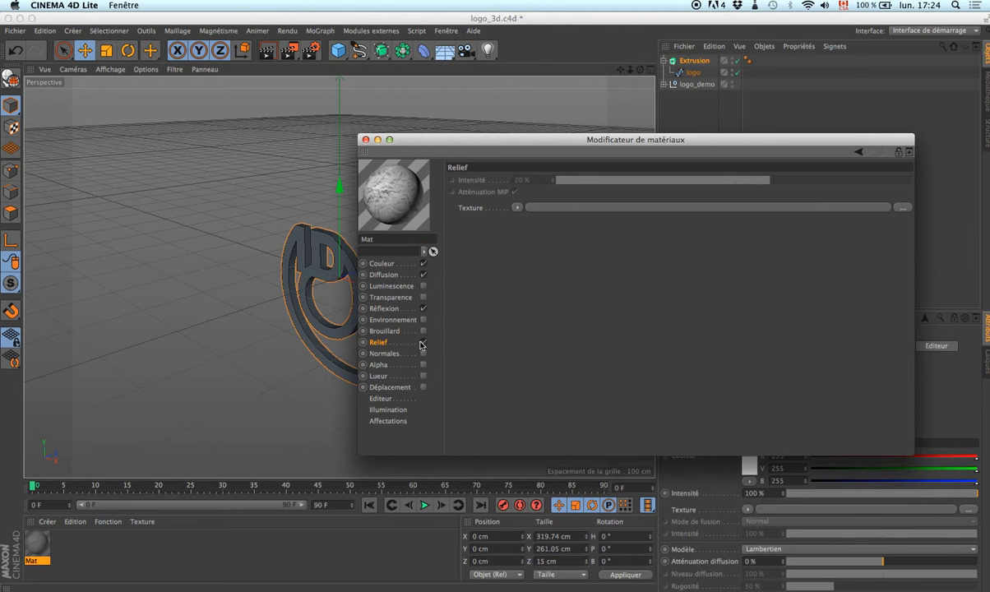
click(363, 342)
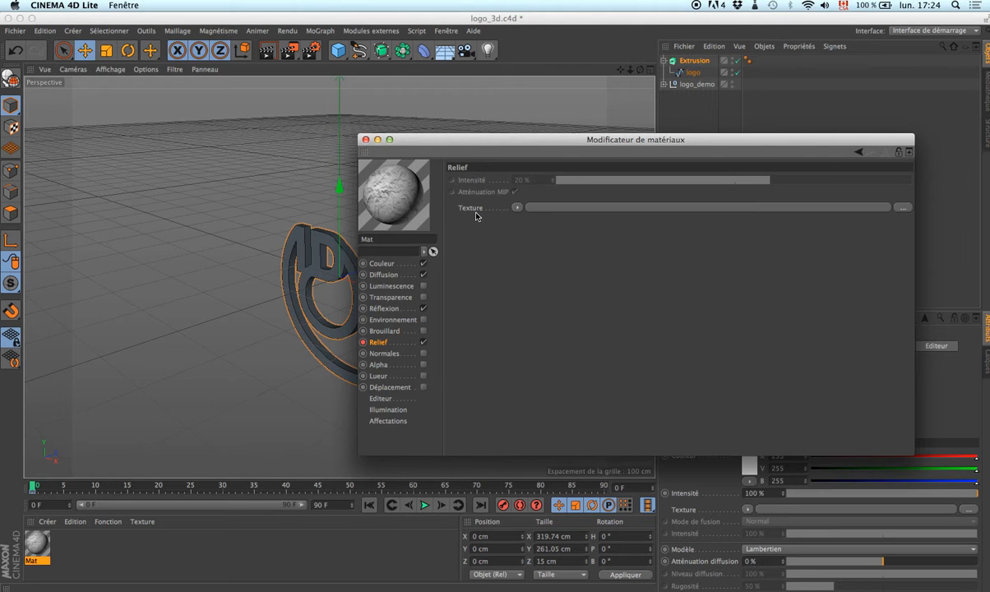
Switch to Photoshop and open the recent file papaier.jpg, discarding its embedded colour profile.
key(super+Tab)
key(super+Tab)
key(super+Tab)
key(super+Tab)
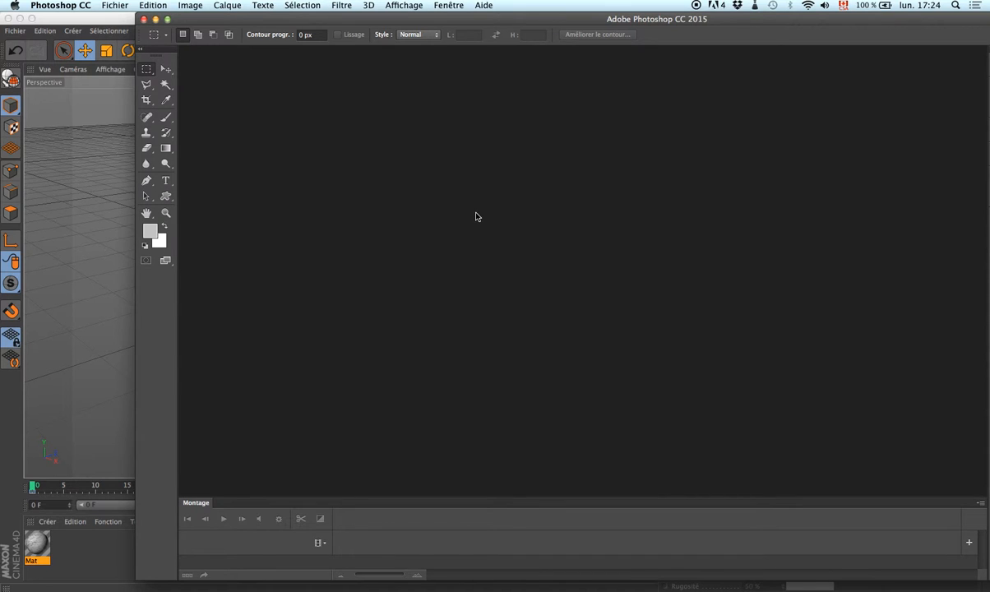
click(110, 6)
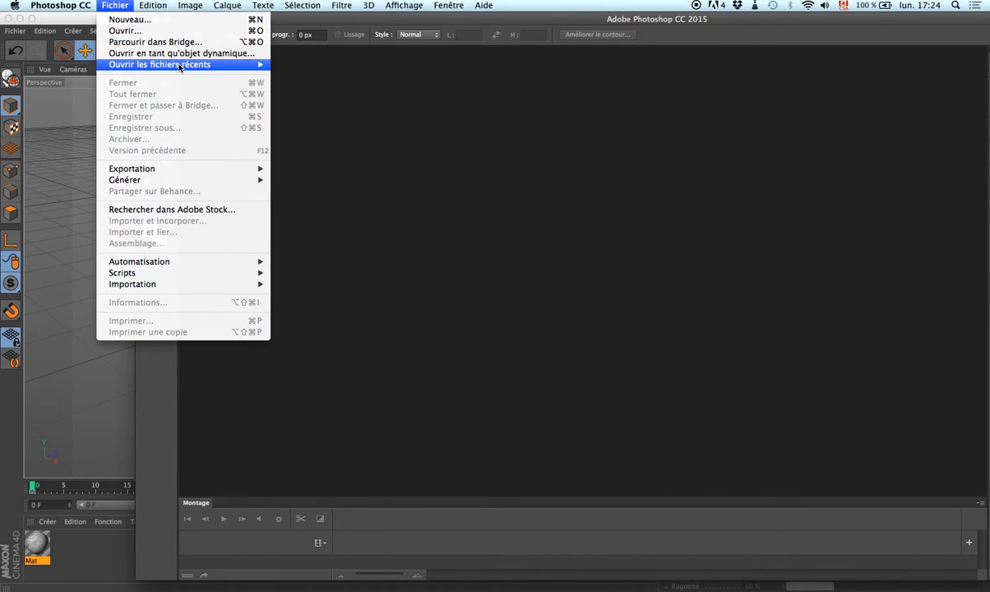
mouse_move(179, 67)
click(292, 65)
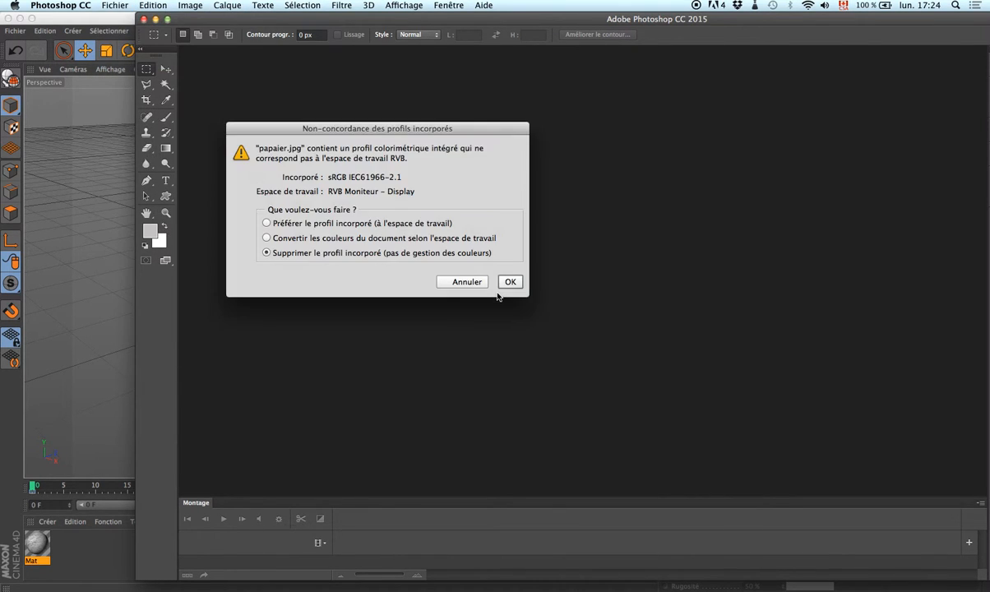
click(509, 281)
Brighten the paper image with an RVB curve point at input 124, output 199, and quit Photoshop without saving.
key(super+m)
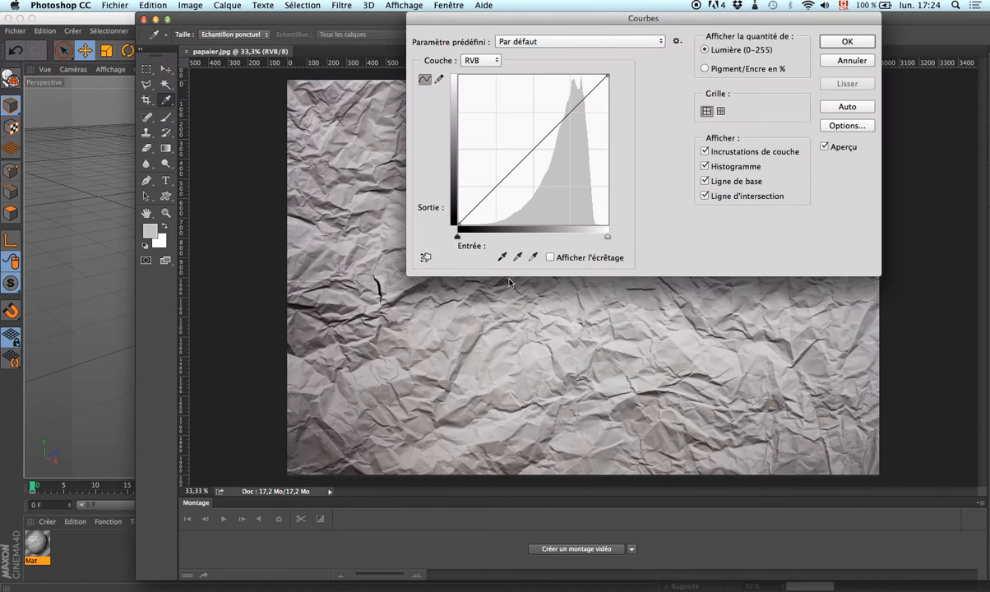
drag(513, 152, 517, 106)
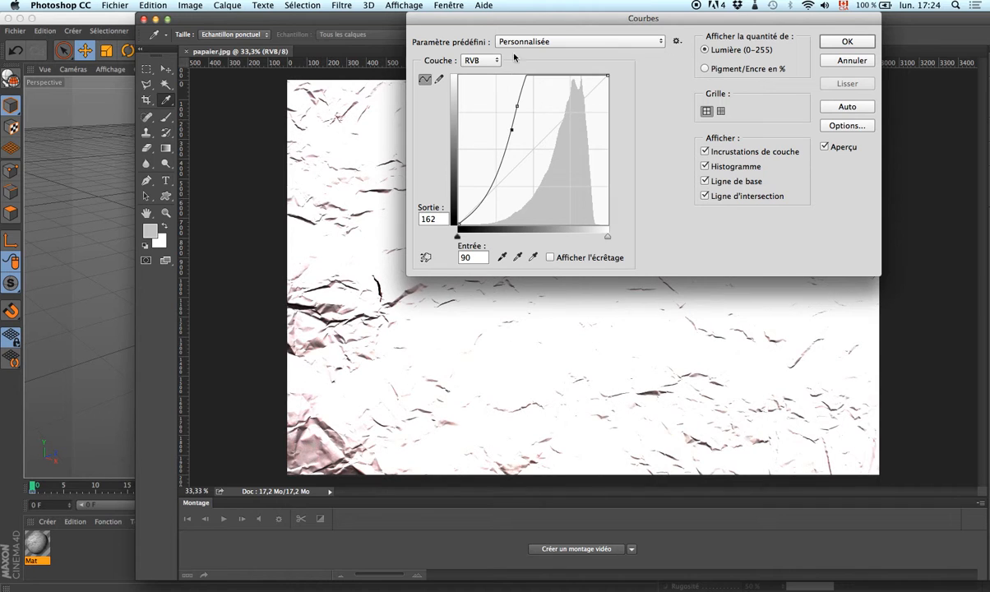
drag(515, 18, 512, 276)
mouse_move(514, 362)
mouse_down()
mouse_move(526, 382)
mouse_move(528, 365)
mouse_up()
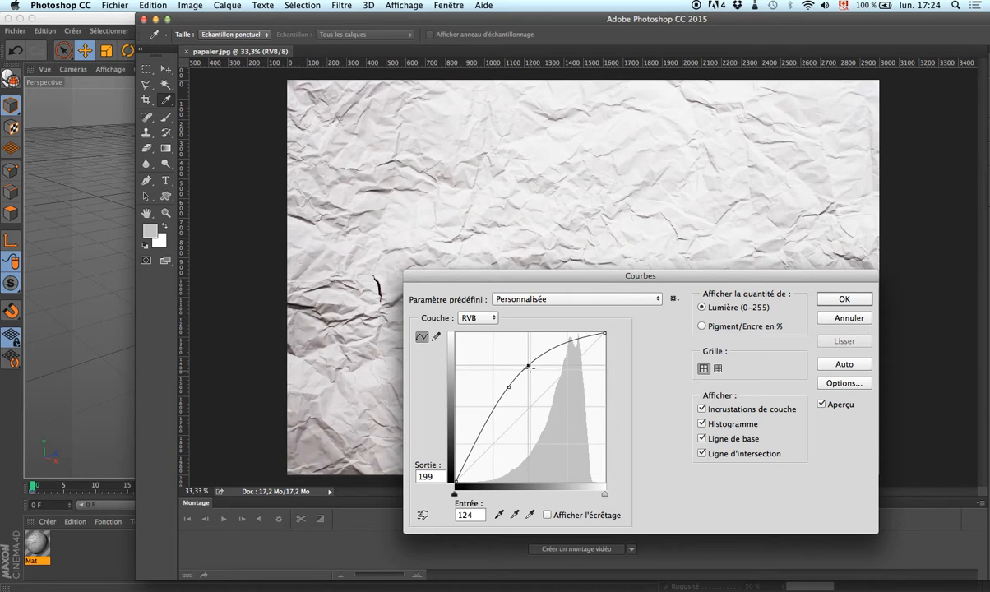
click(846, 299)
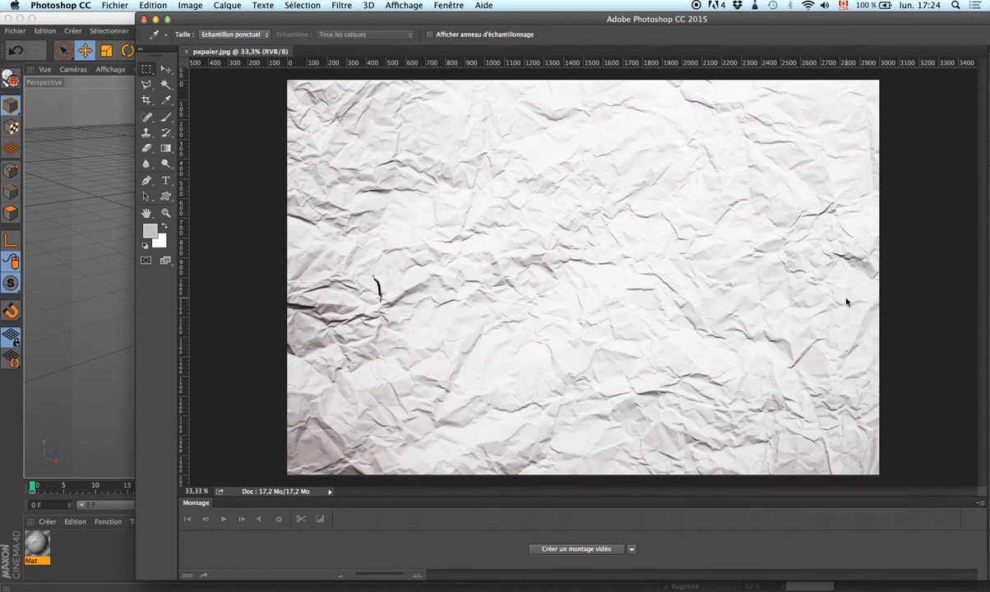
key(super+q)
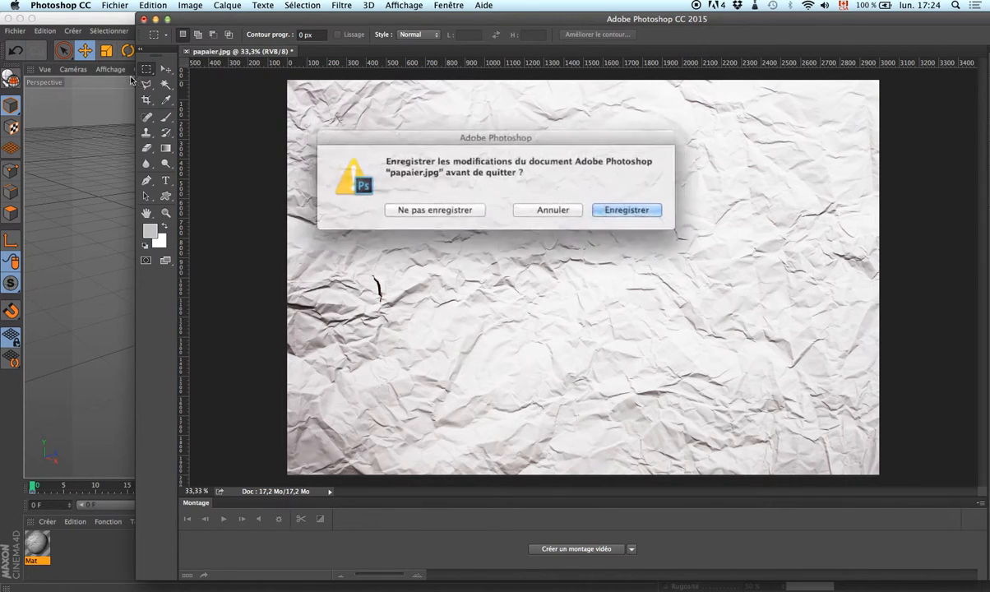
click(440, 208)
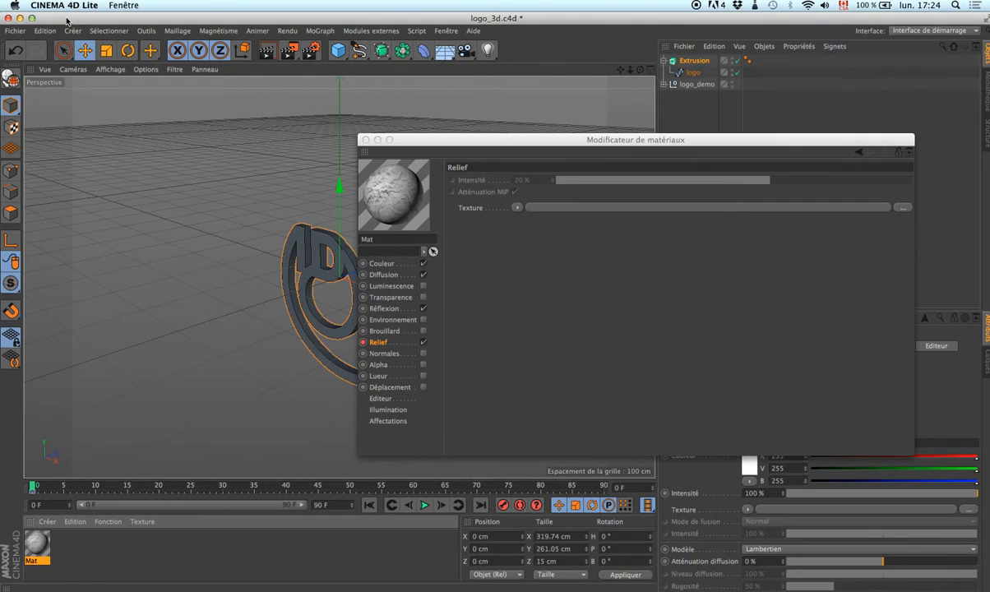
Load papaier_bump.jpg as the Relief channel's texture, set its intensity to 80 % and close the material editor.
click(610, 208)
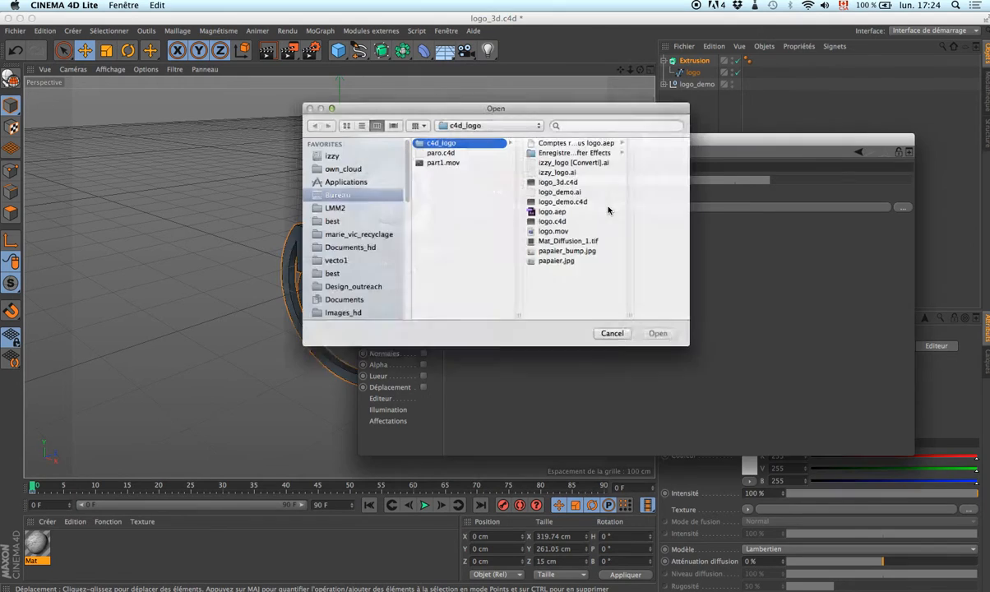
click(560, 253)
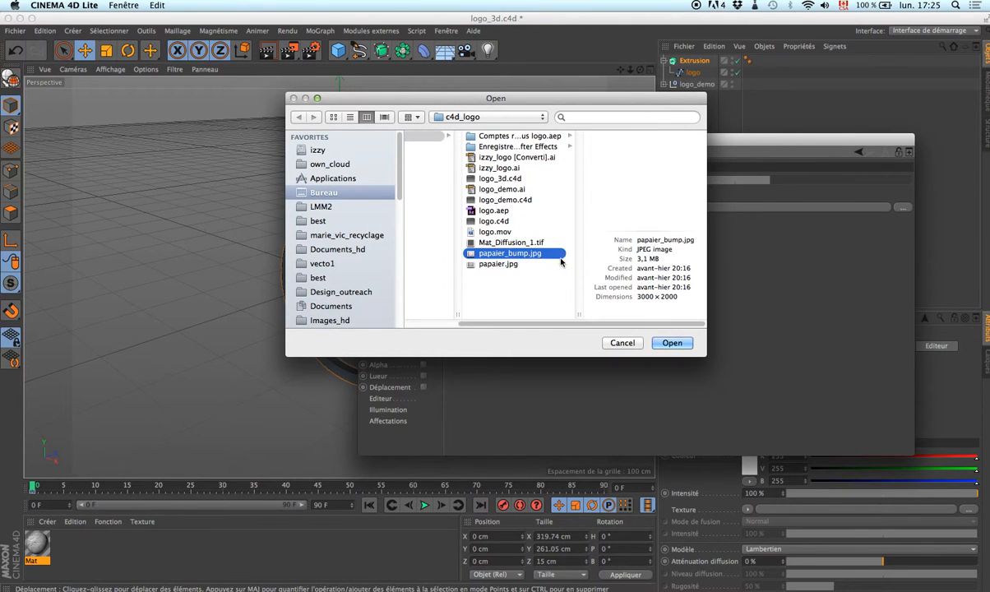
click(673, 344)
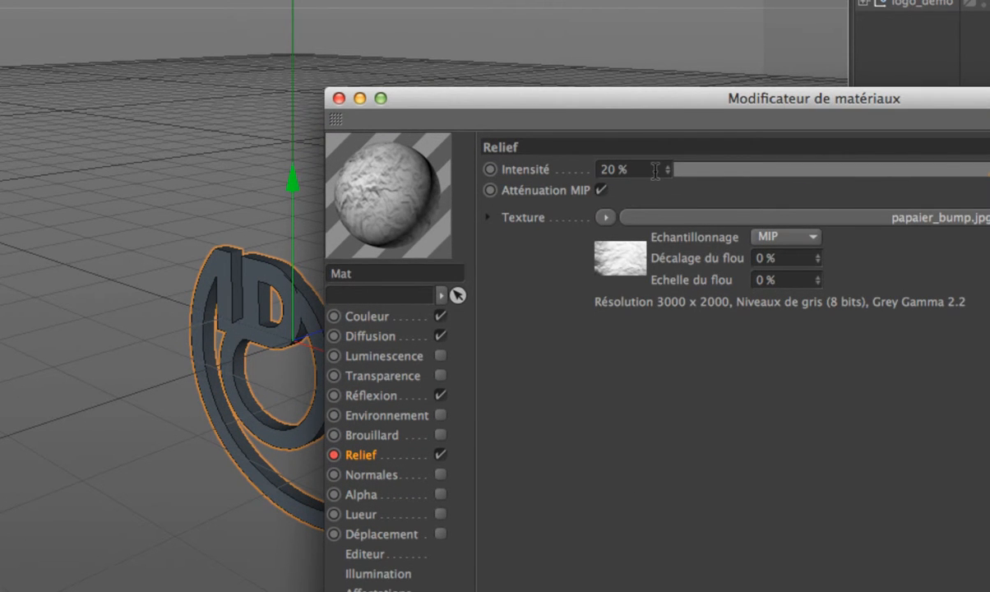
double_click(602, 168)
text(80)
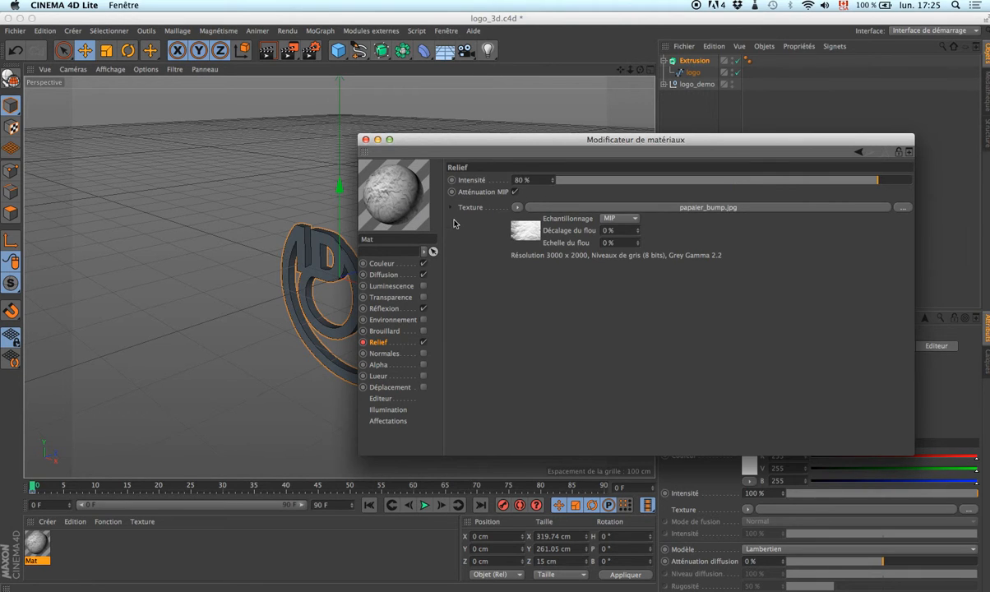
click(366, 140)
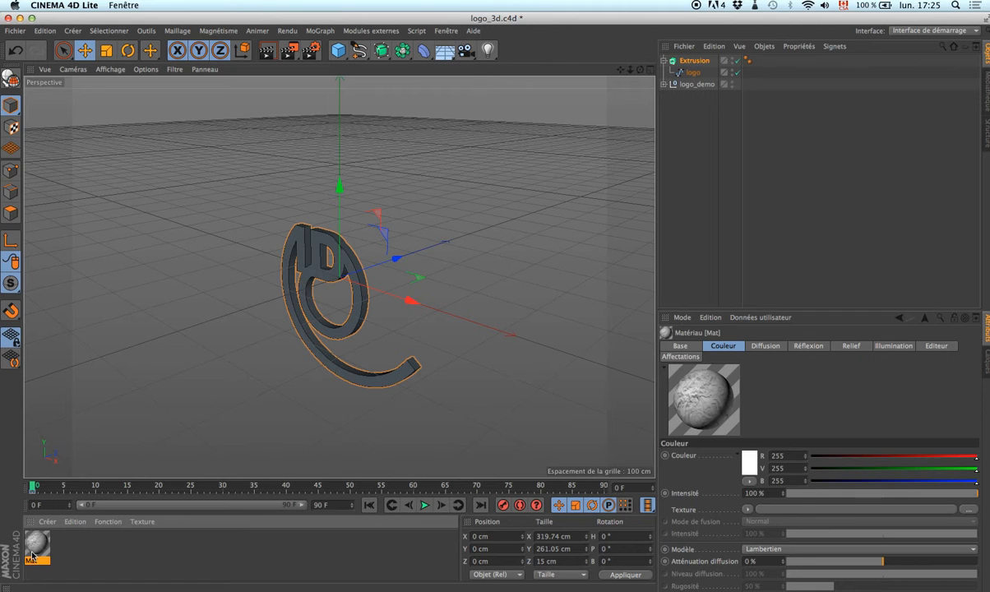
Apply the paper material to the Extrusion object and set the material's Relief intensity to 100 %.
drag(36, 551, 692, 61)
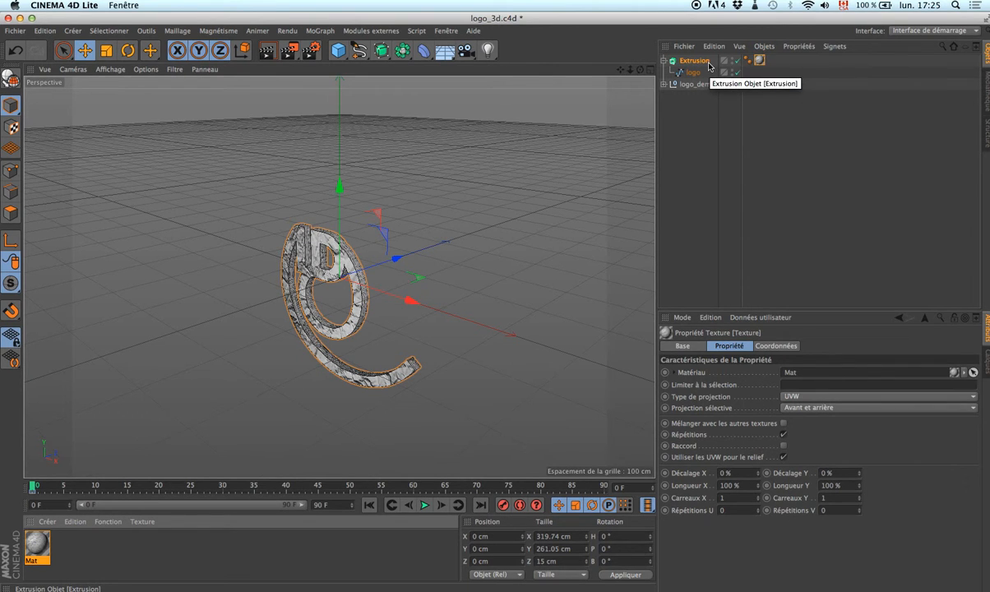
double_click(37, 543)
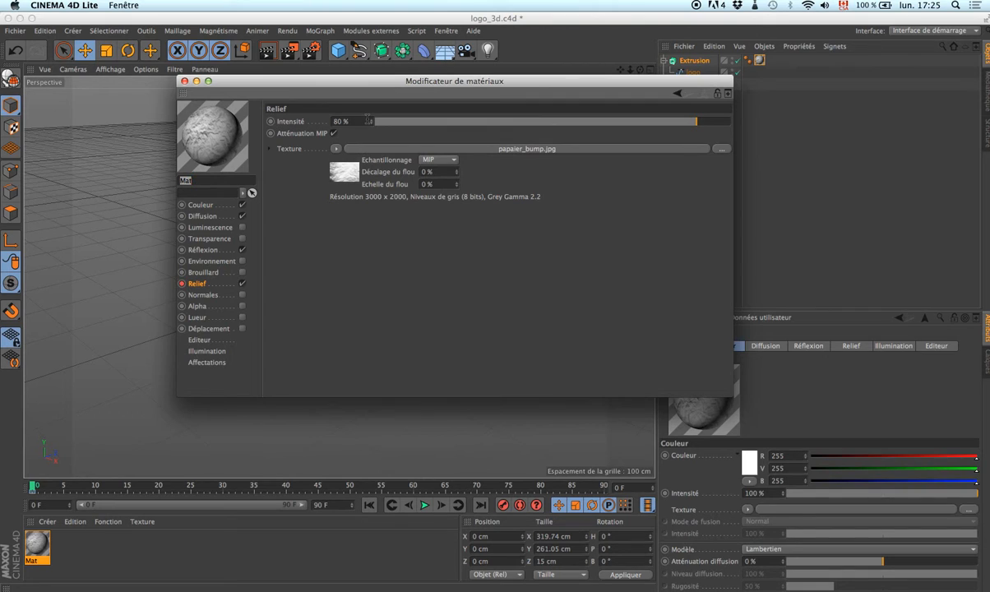
click(340, 121)
text(100)
key(Return)
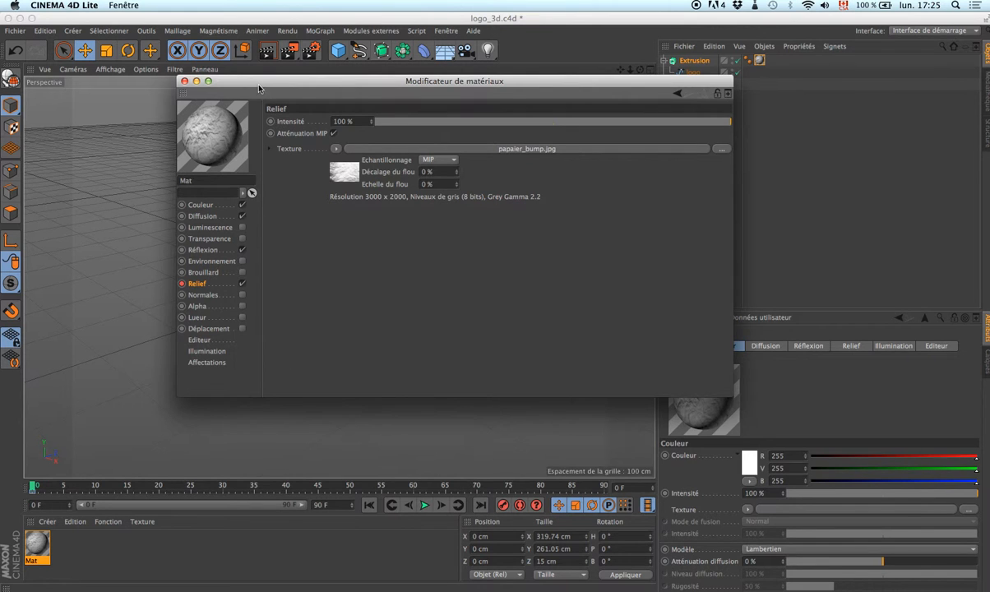
drag(241, 82, 468, 207)
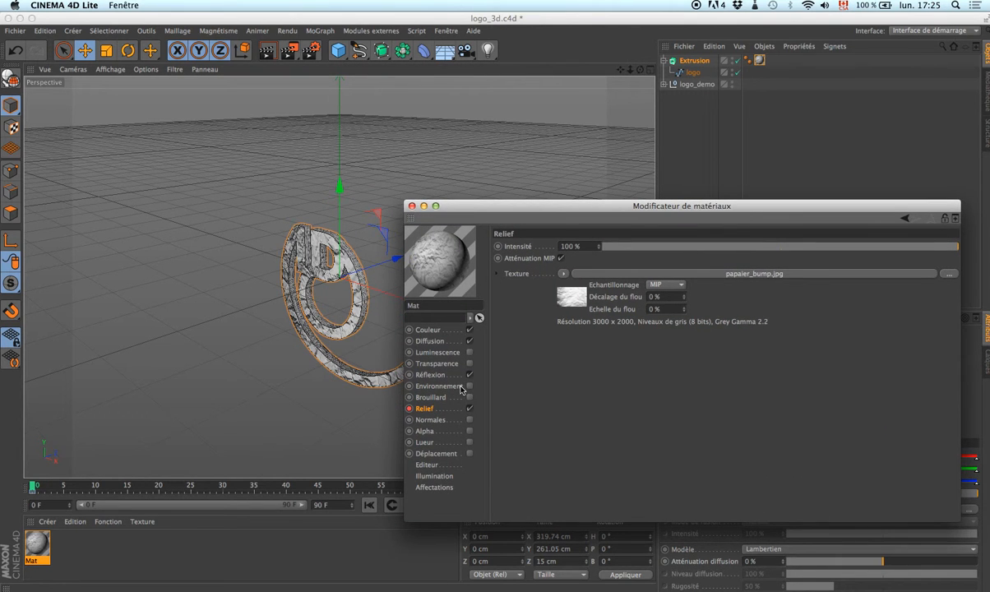
click(412, 206)
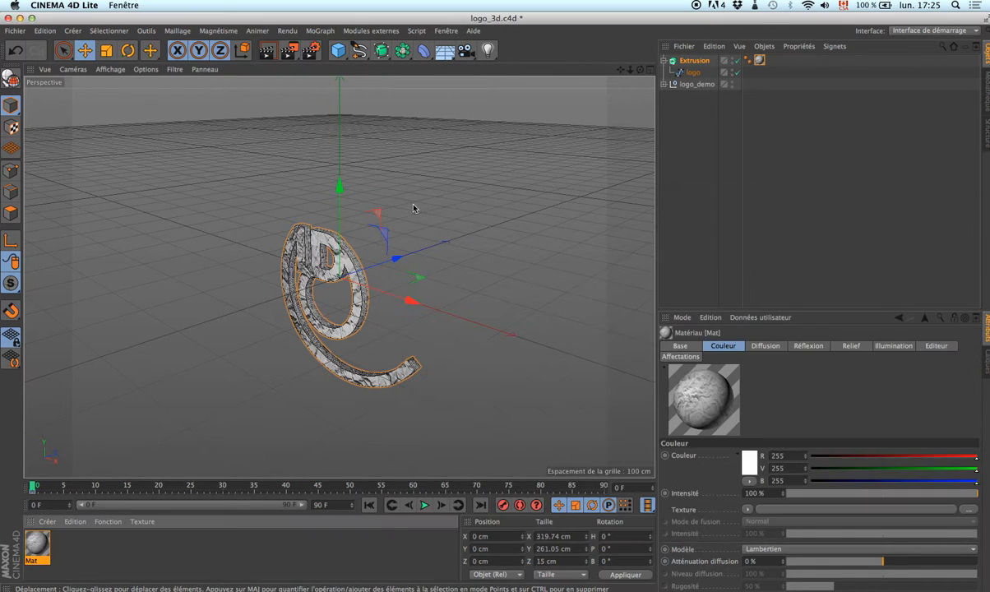
Deselect everything, save the logo_3d.c4d scene and switch to After Effects.
click(757, 239)
key(super+s)
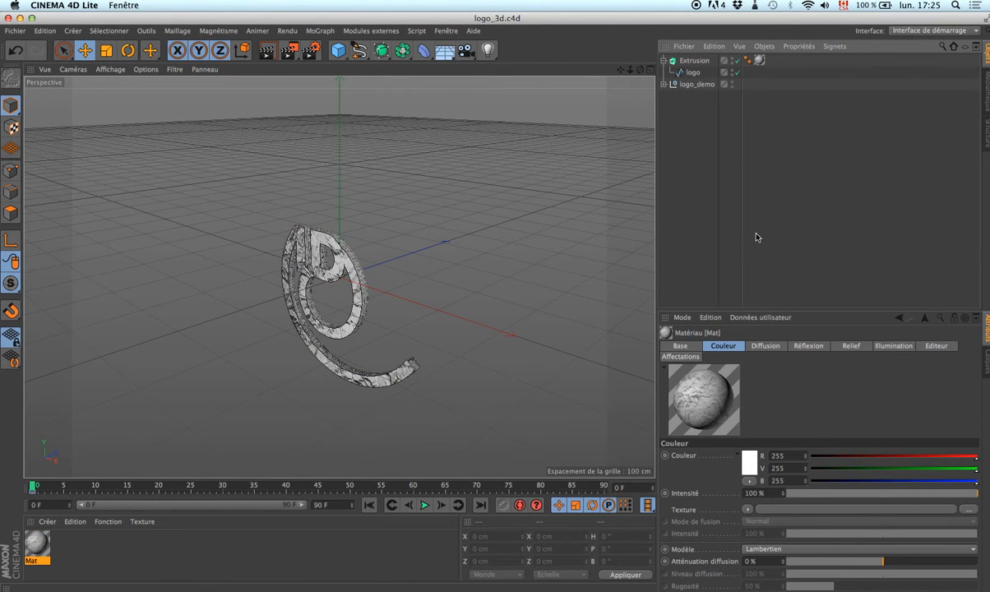
click(64, 5)
click(83, 115)
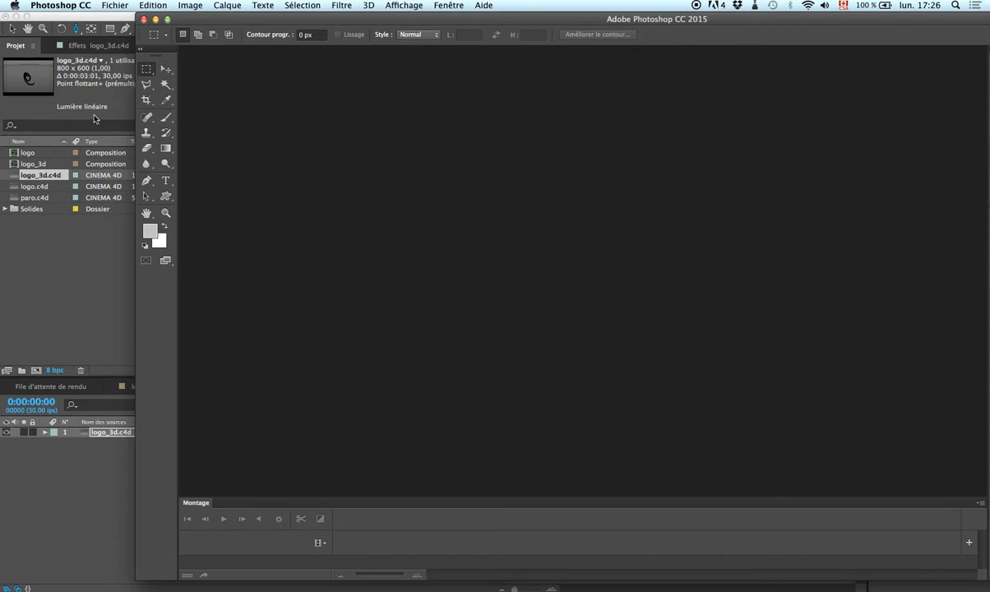
click(72, 268)
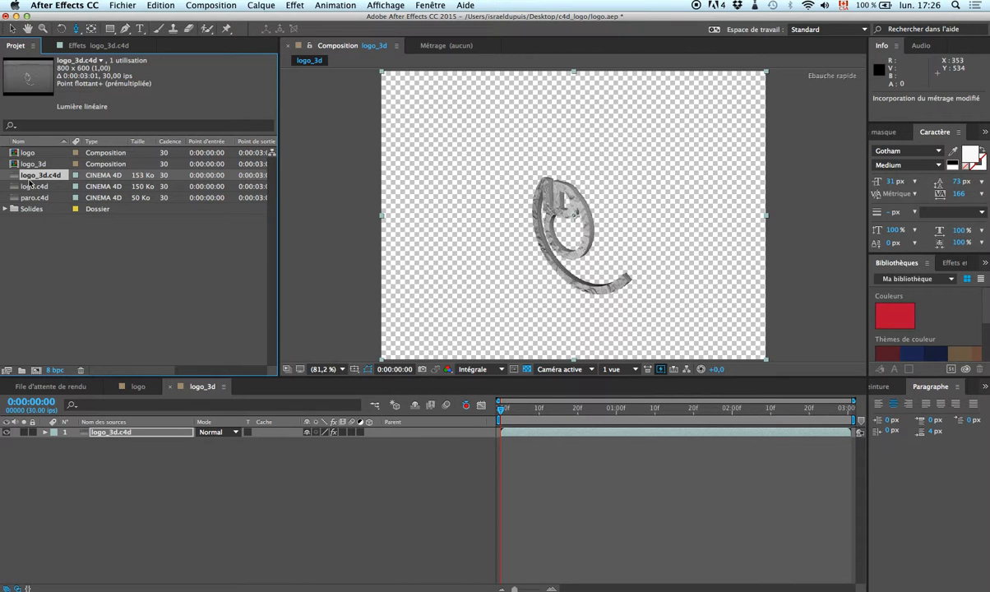
View the logo composition and create a new composition from the logo_3d.c4d footage.
double_click(28, 153)
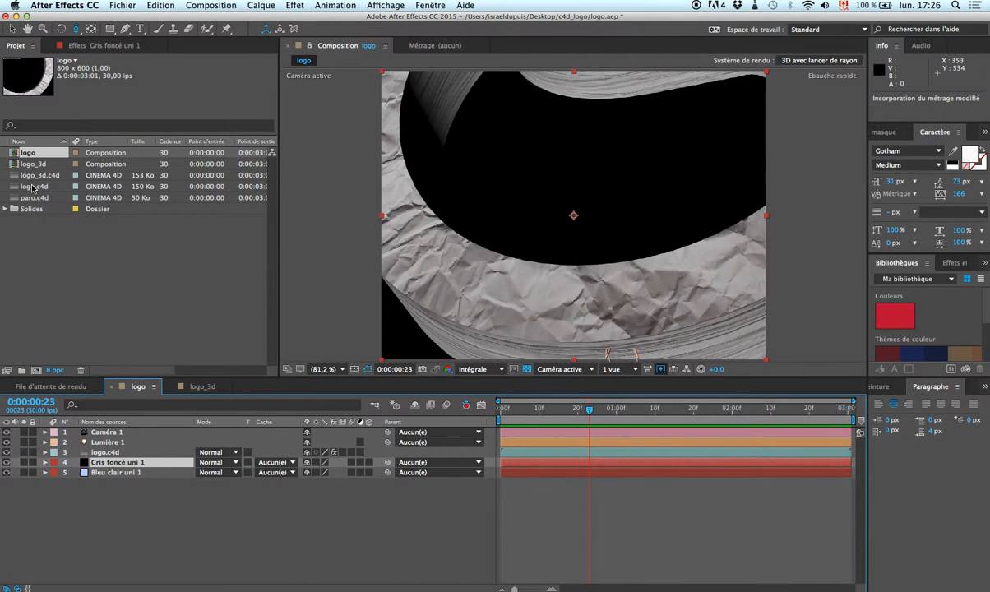
click(35, 177)
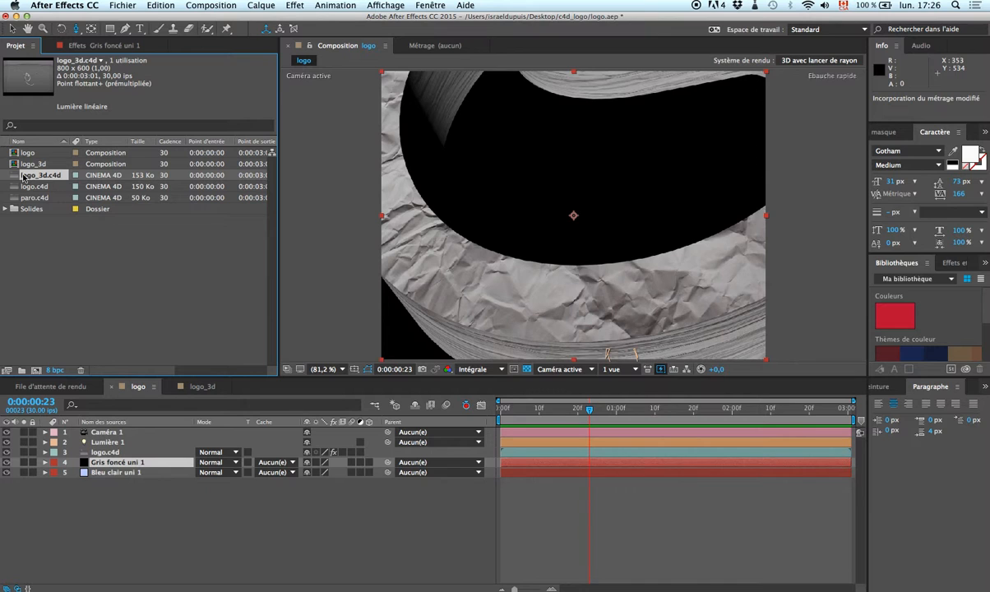
drag(23, 177, 38, 377)
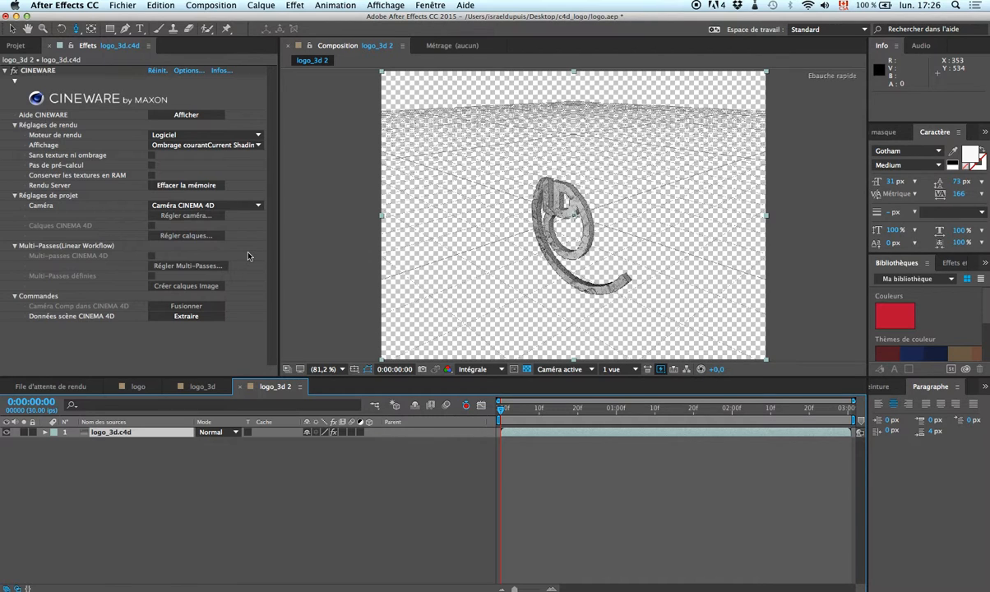
Shorten the work area to about one second and trim the new composition to it.
drag(854, 420, 615, 429)
right_click(594, 424)
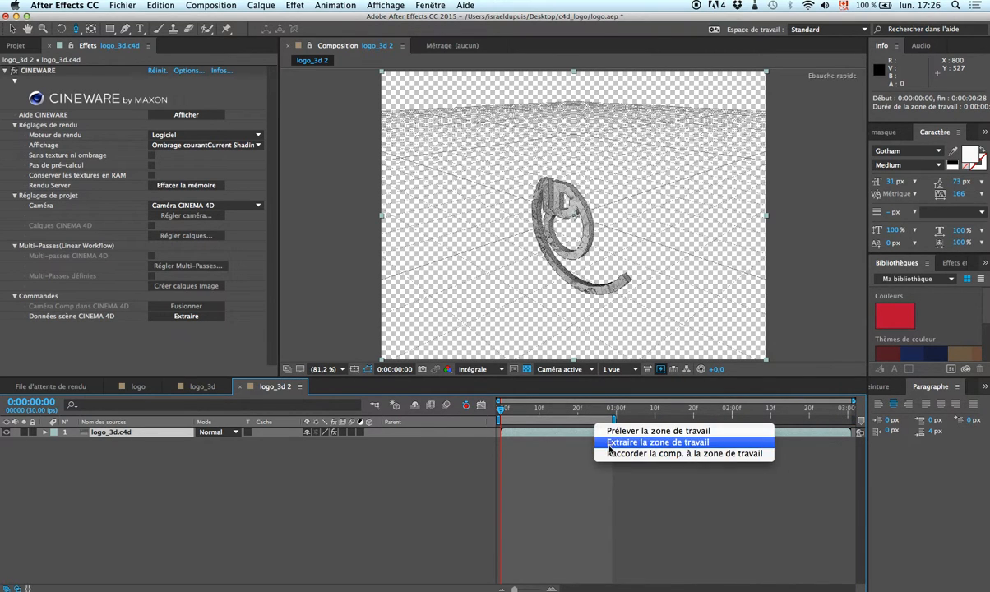
click(610, 455)
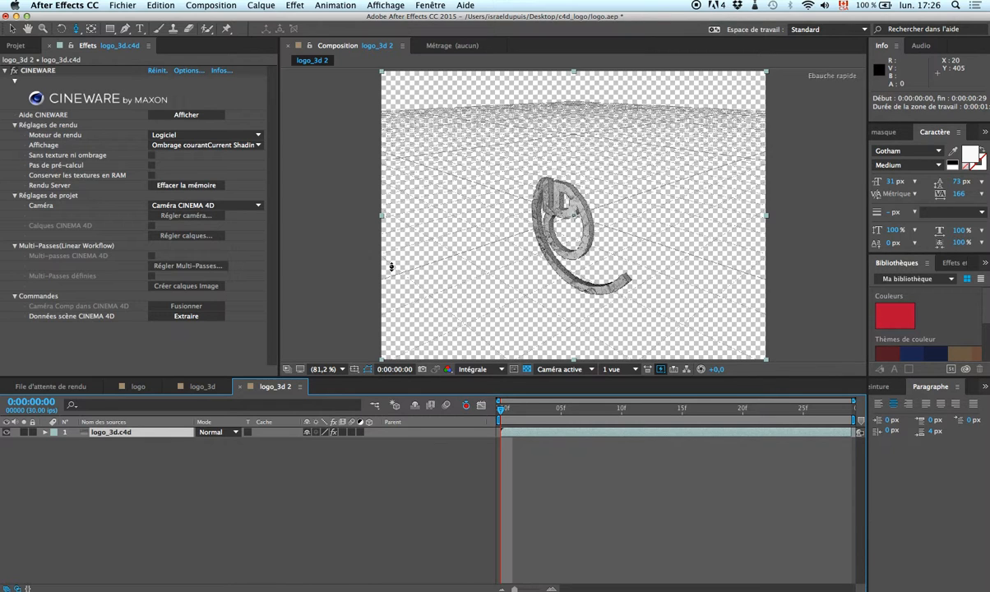
Add a two-node camera named "lum" with an 80 mm focal length and view the composition through it.
click(261, 5)
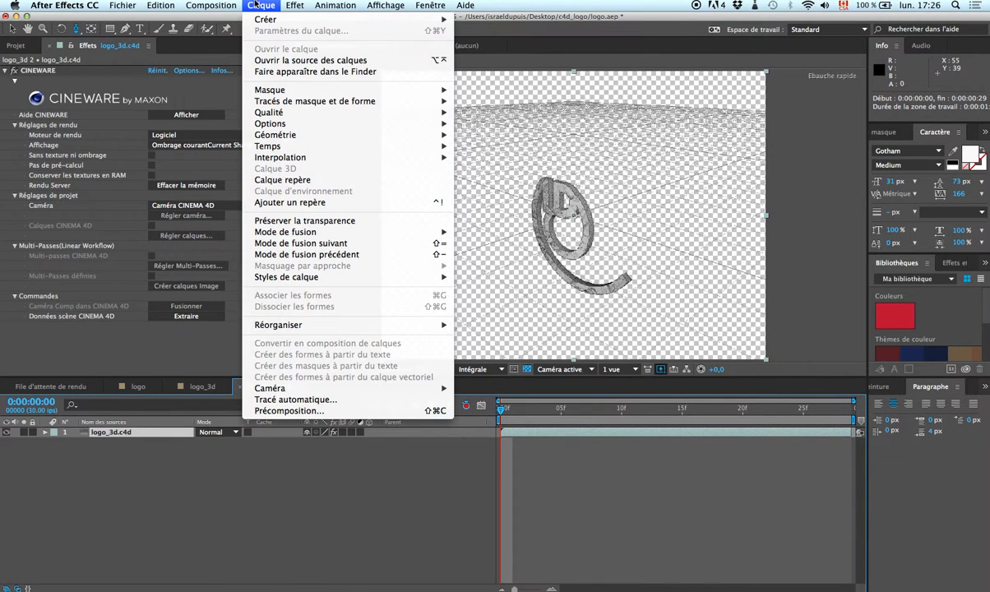
mouse_move(282, 22)
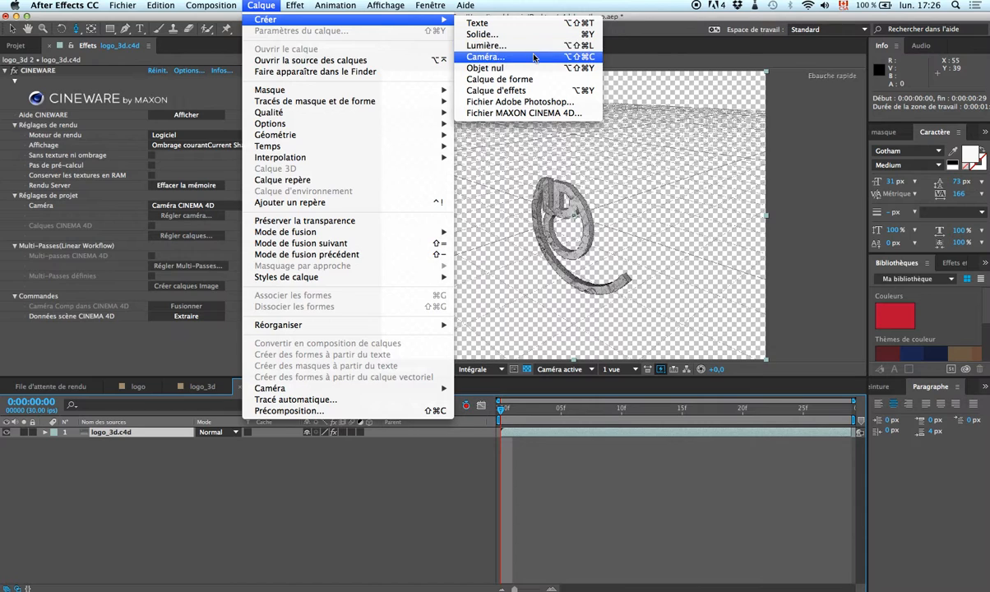
click(503, 54)
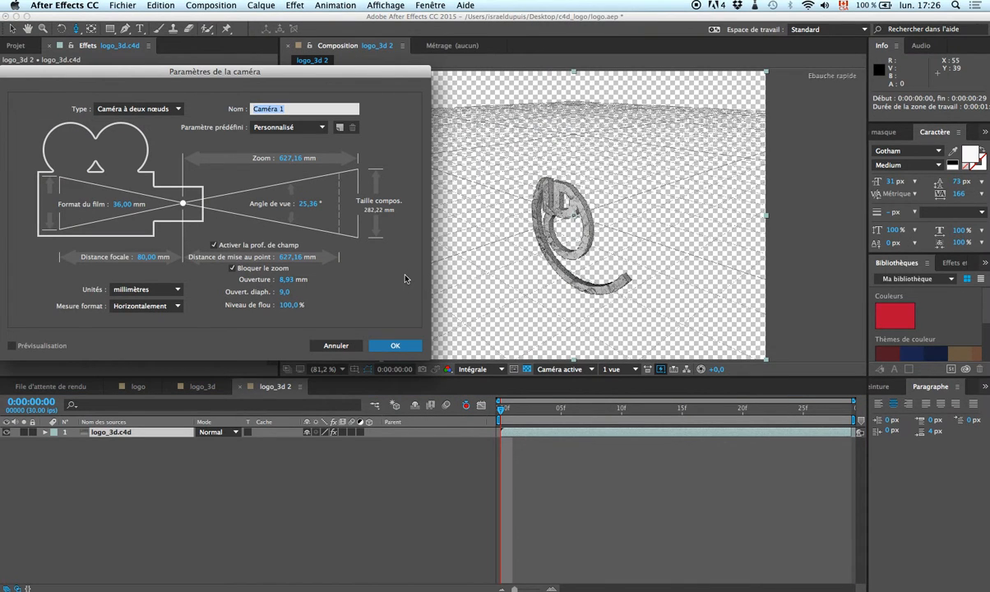
text(lum)
key(Return)
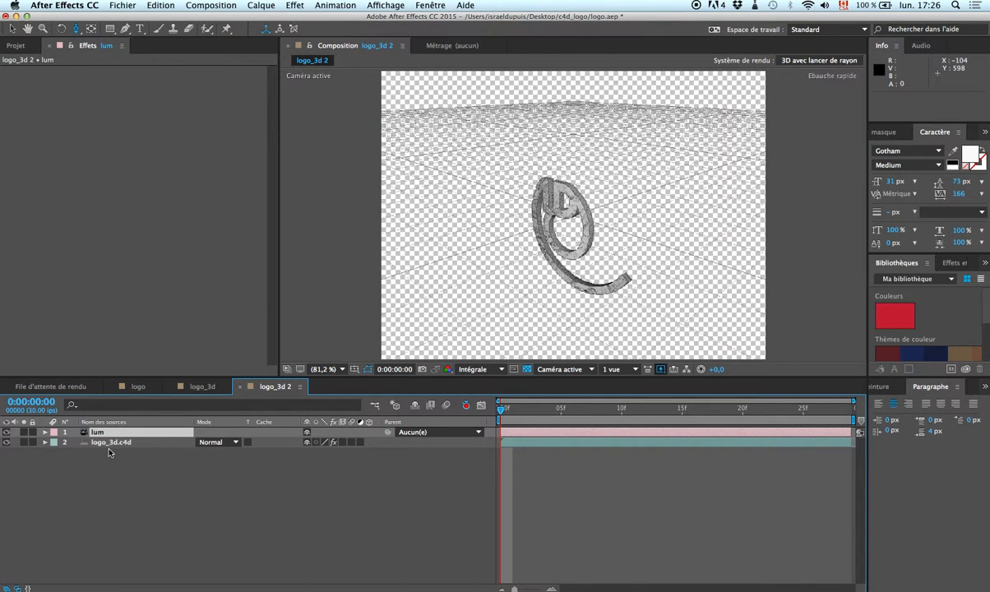
click(578, 371)
click(579, 398)
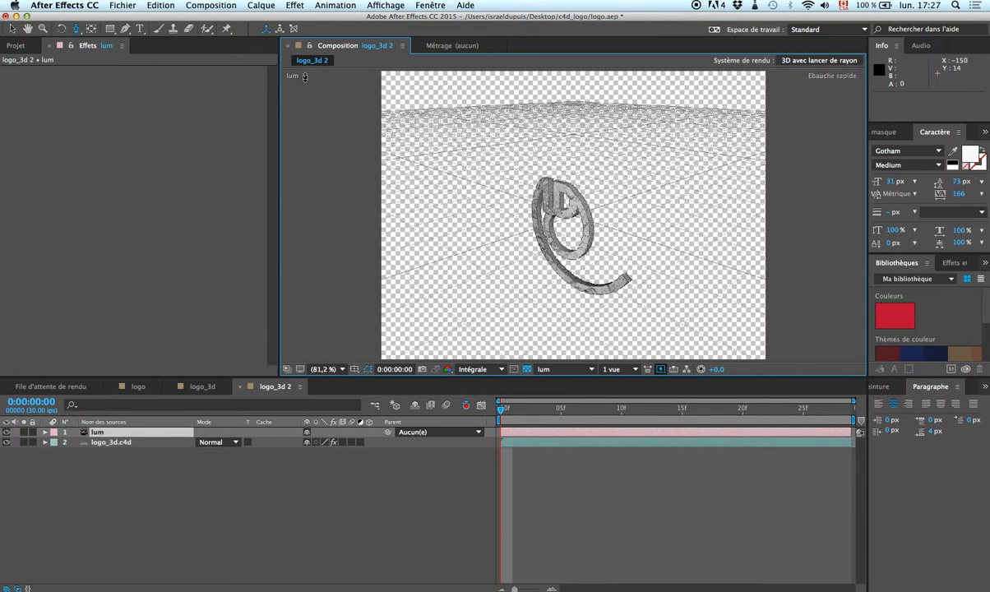
Add a white parallel light to the composition with 100 % intensity and shadow casting enabled.
click(271, 5)
mouse_move(272, 18)
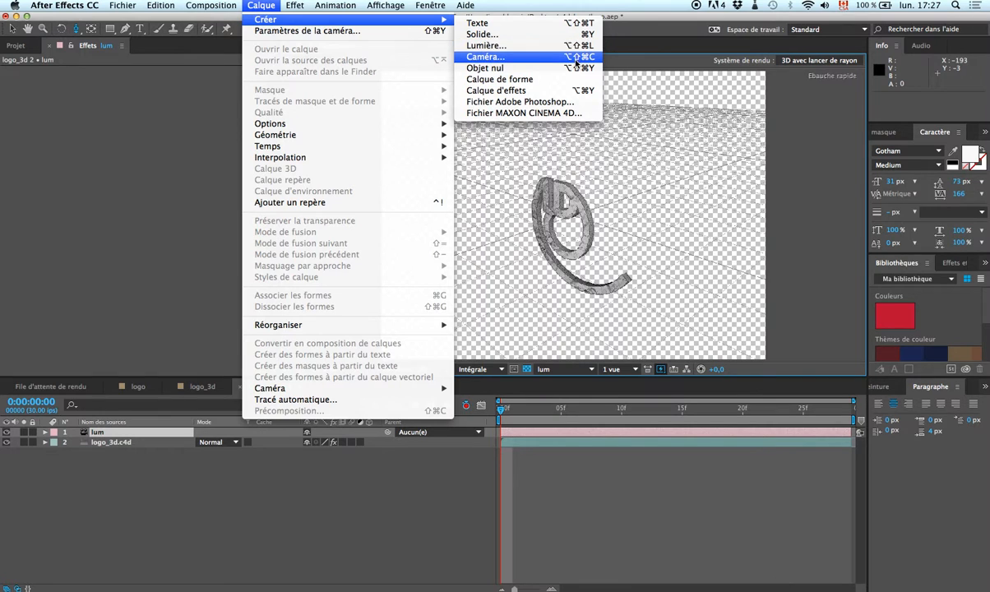
click(577, 55)
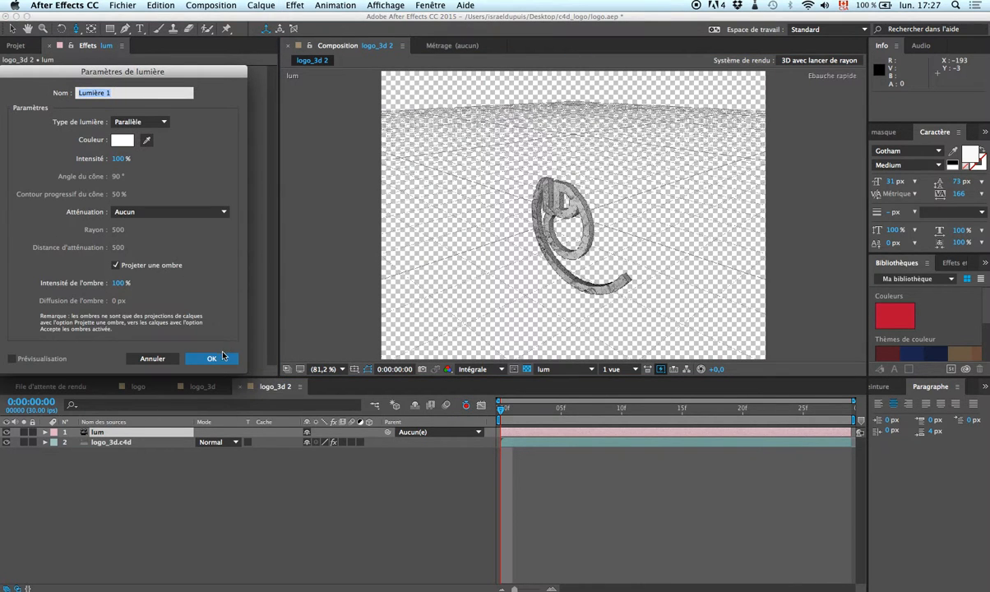
click(212, 337)
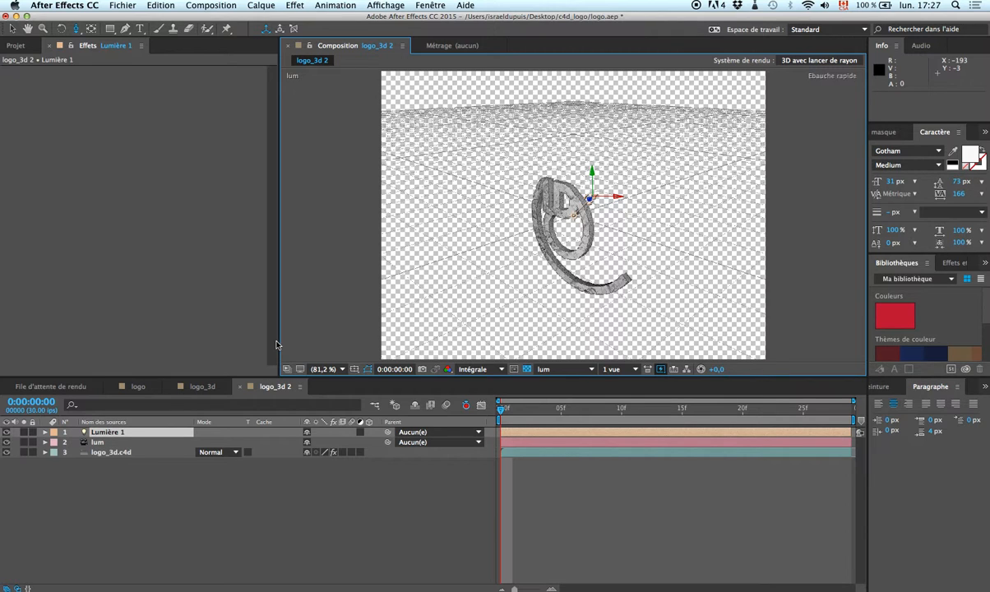
Set the Cineware camera of the logo_3d.c4d layer to Caméra Comp centrée.
click(138, 453)
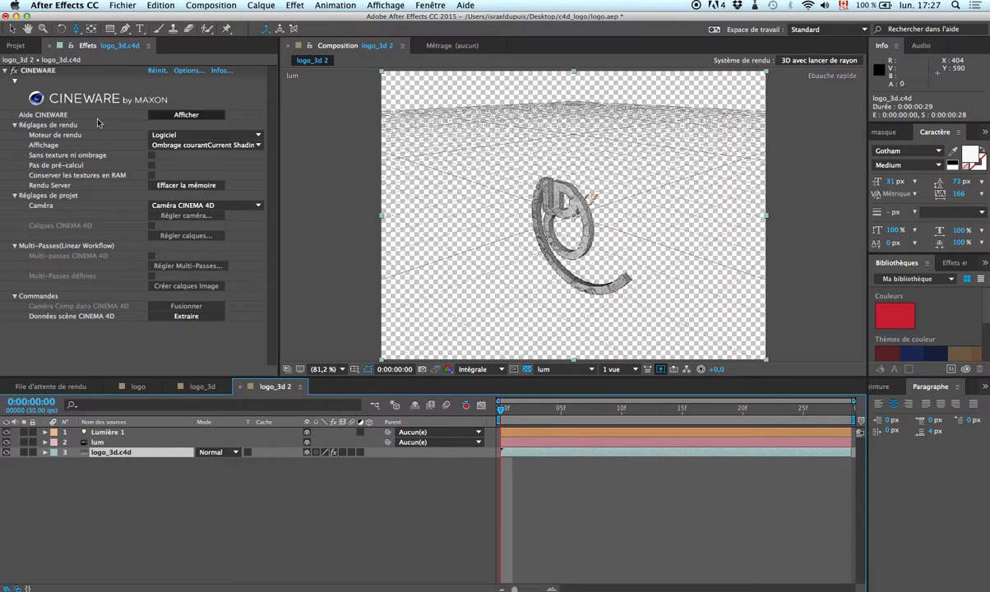
click(184, 205)
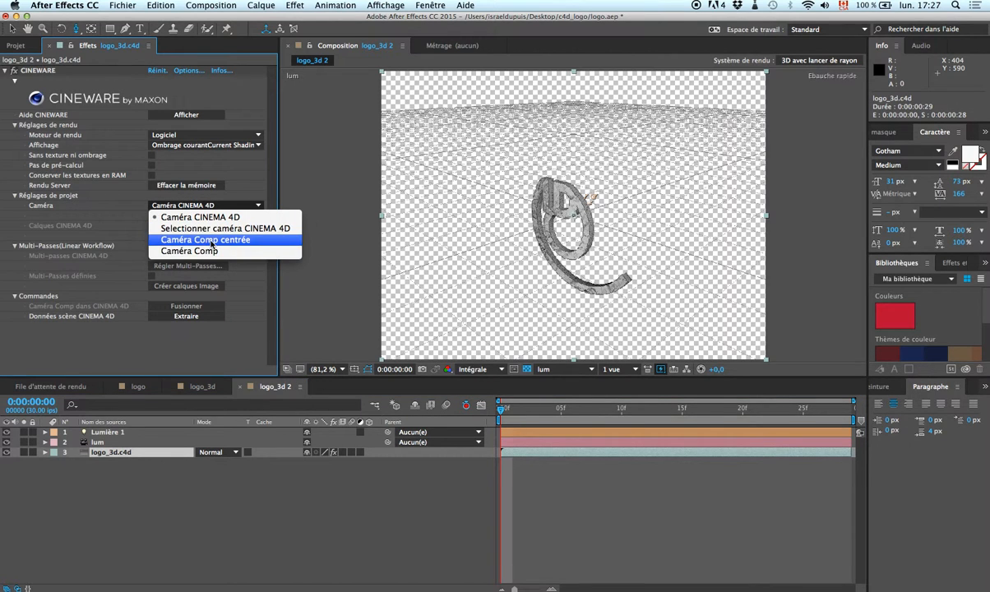
click(212, 241)
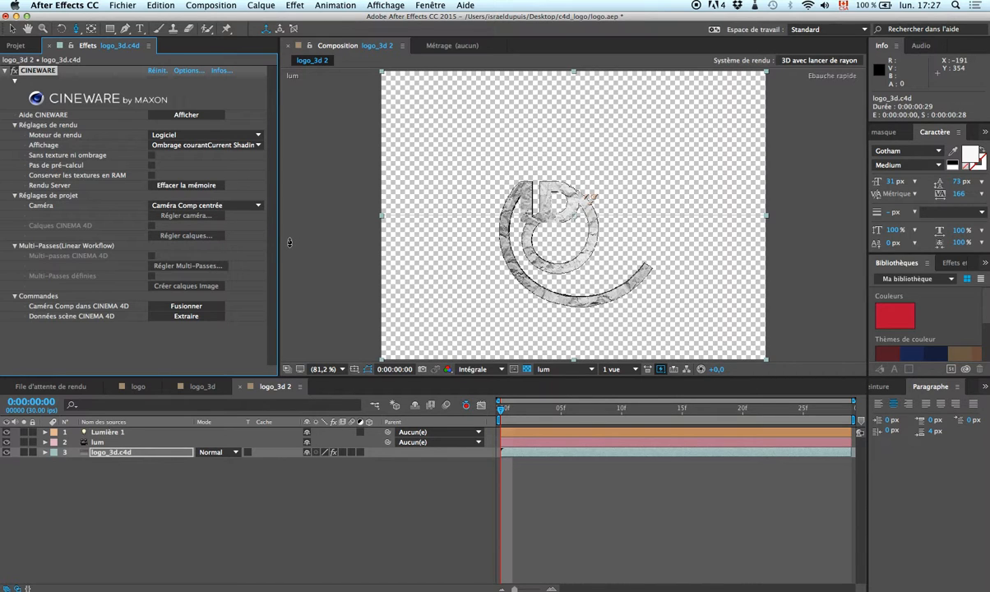
Create a dark grey solid and place it beneath the logo_3d.c4d layer as a background.
click(262, 6)
mouse_move(263, 18)
click(493, 33)
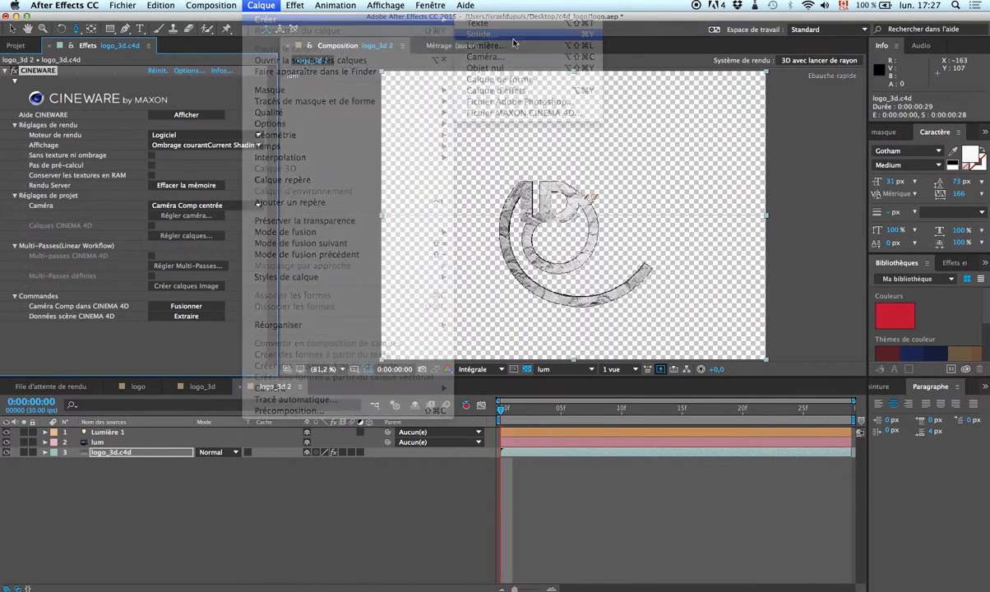
click(270, 301)
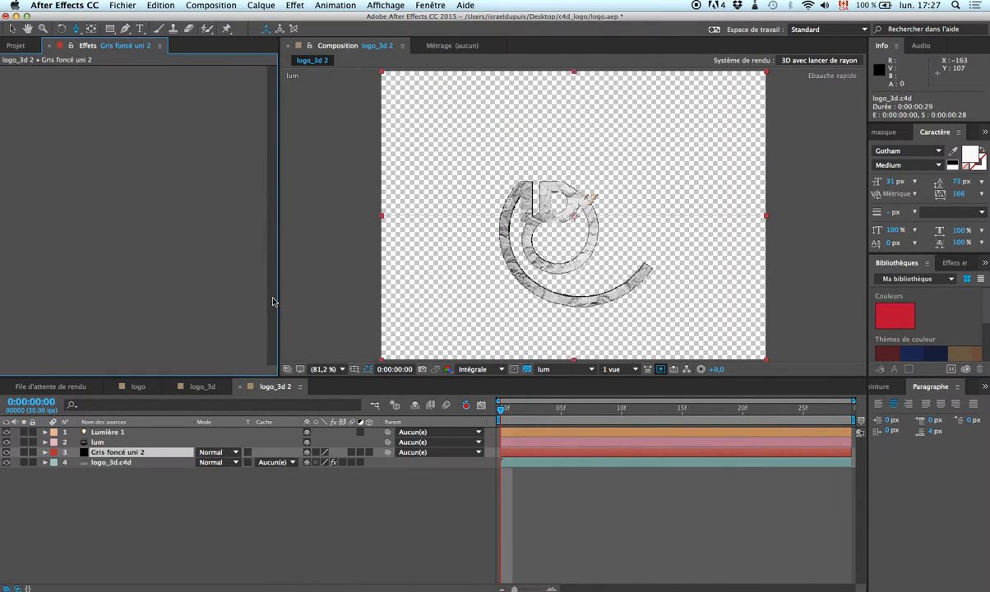
drag(136, 453, 140, 474)
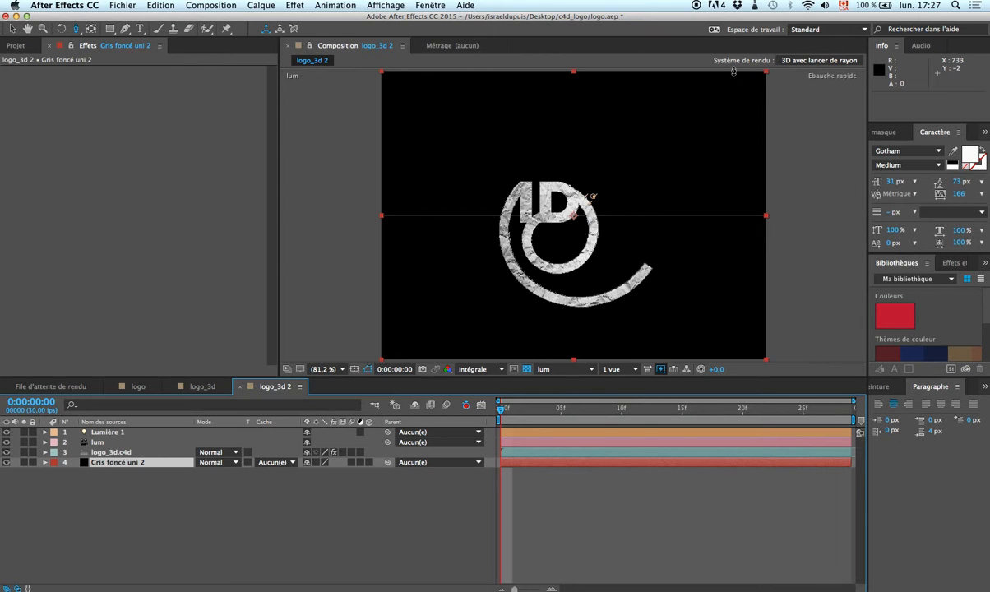
Check the composition's available 3D renderers and keep 3D avec lancer de rayon.
click(807, 62)
click(138, 180)
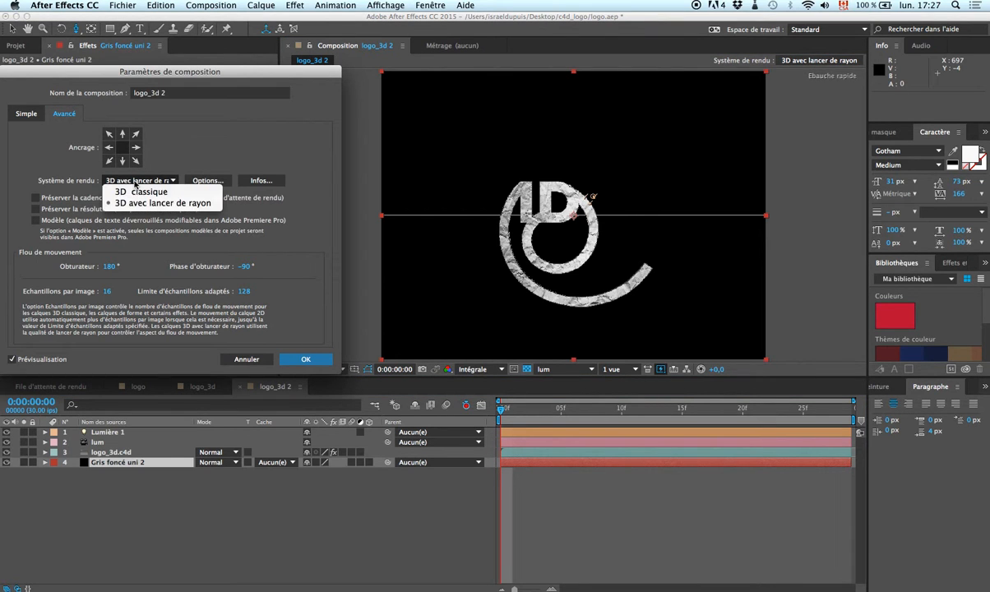
click(163, 203)
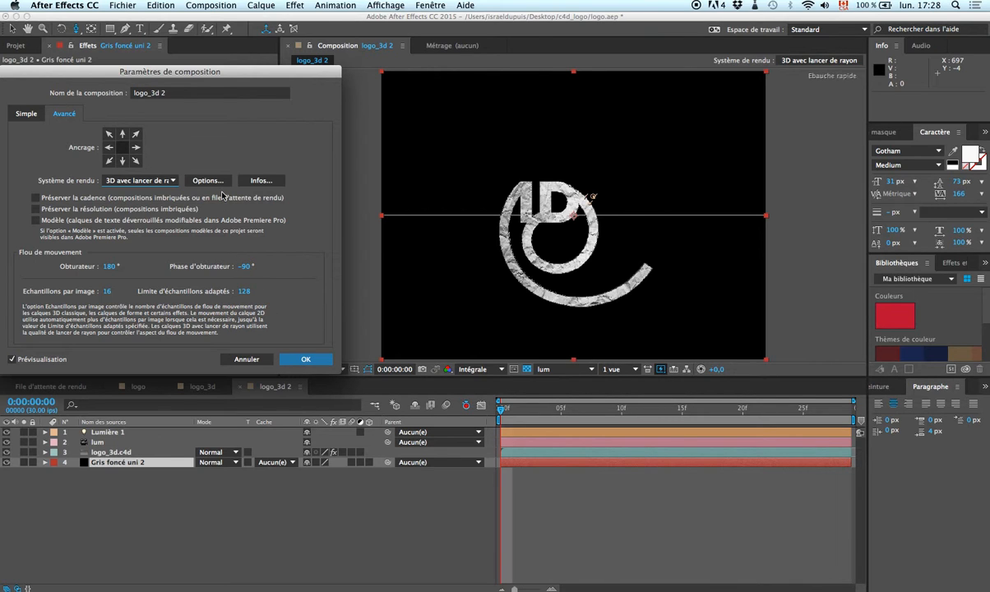
click(316, 359)
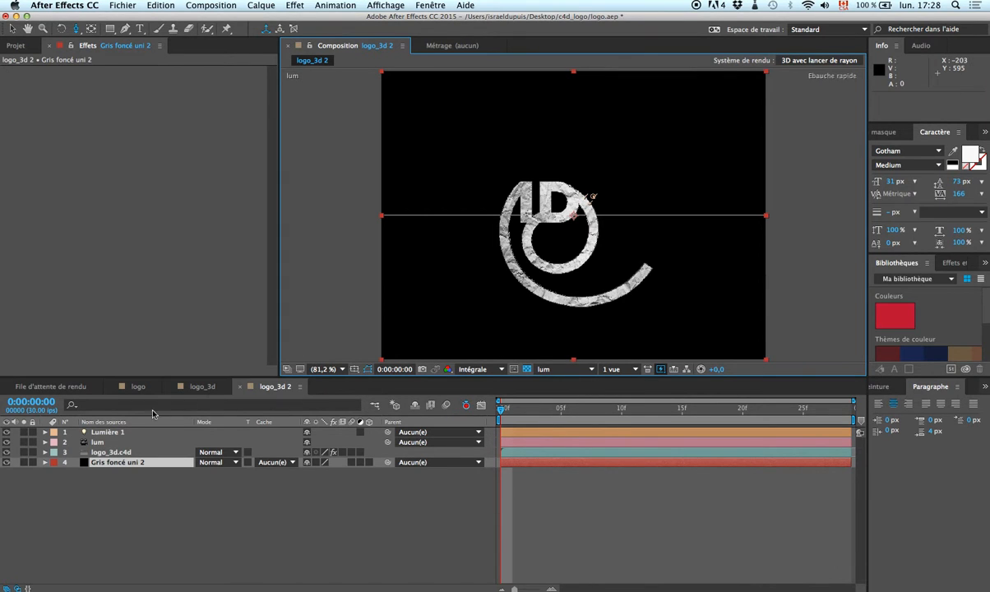
Add keyframes for all transform properties of the lum camera, from Point ciblé to Rotation Z, and shift them to frame 7.
click(45, 442)
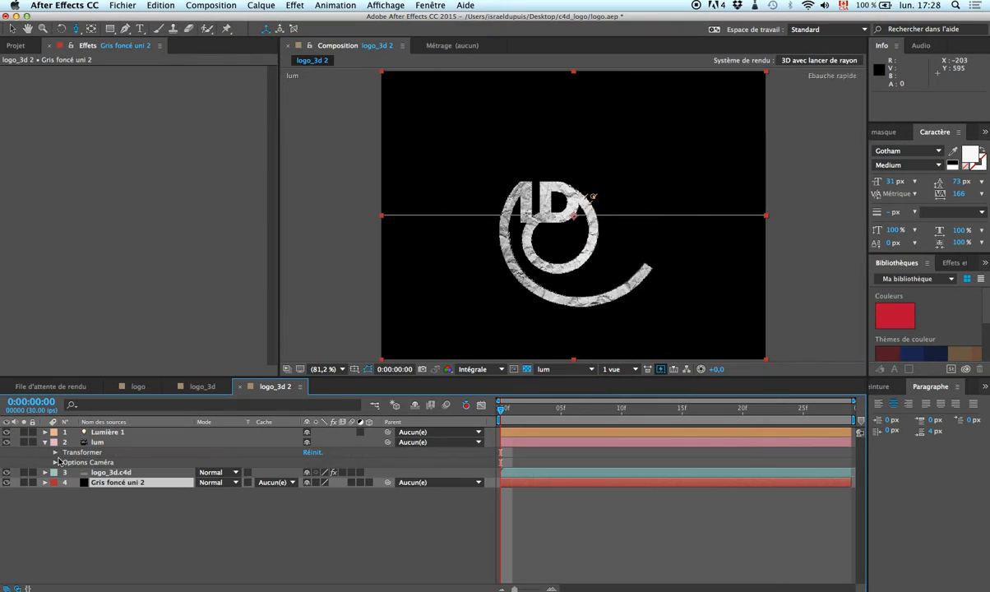
click(54, 452)
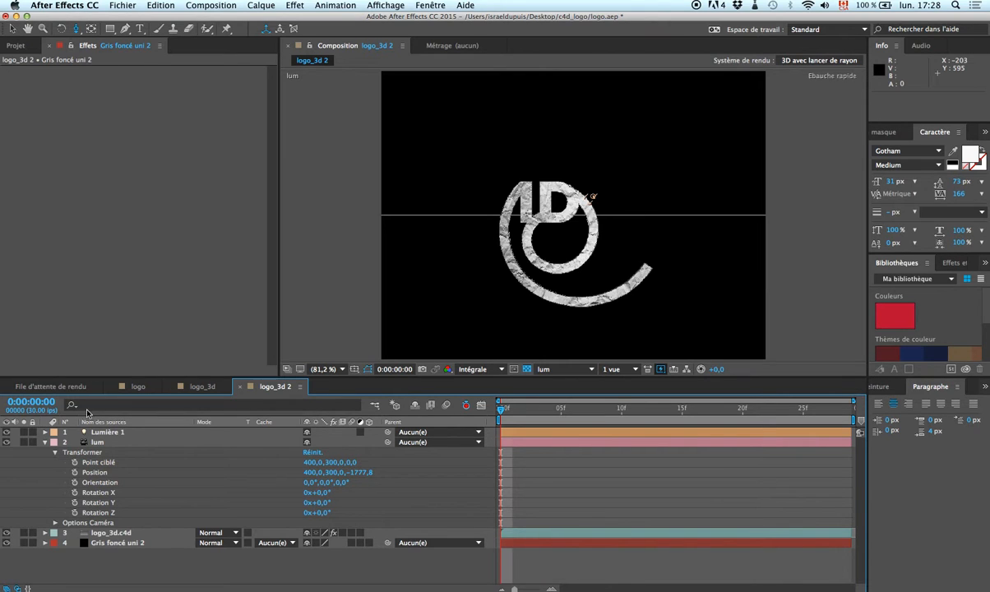
click(74, 513)
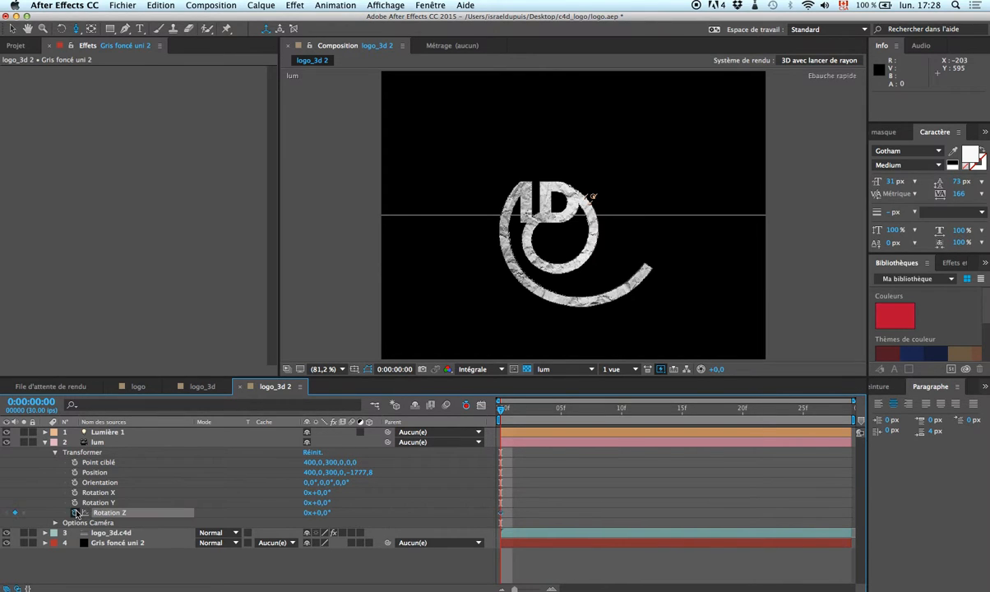
click(75, 502)
click(75, 492)
click(75, 482)
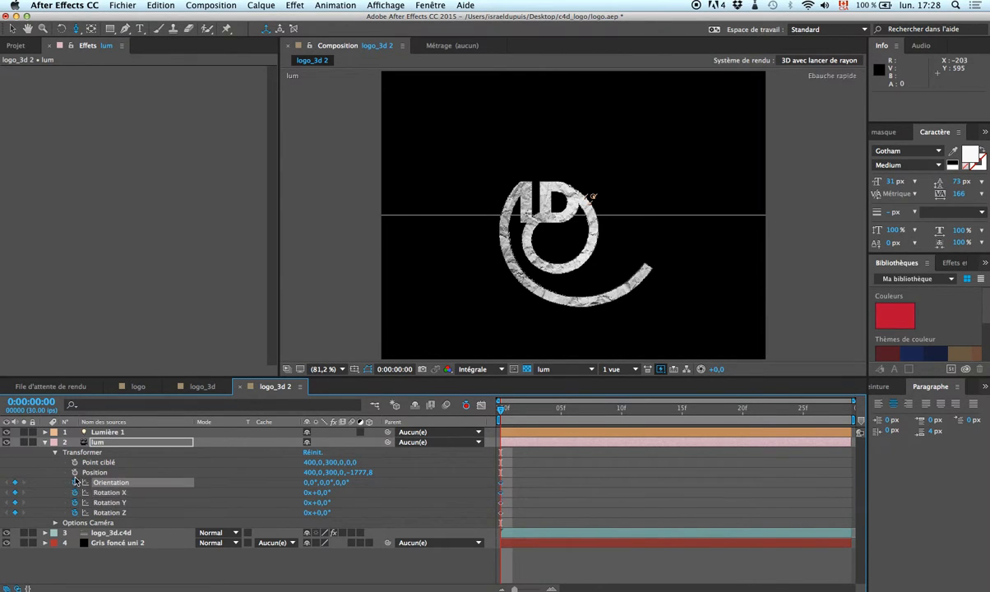
click(75, 473)
click(75, 462)
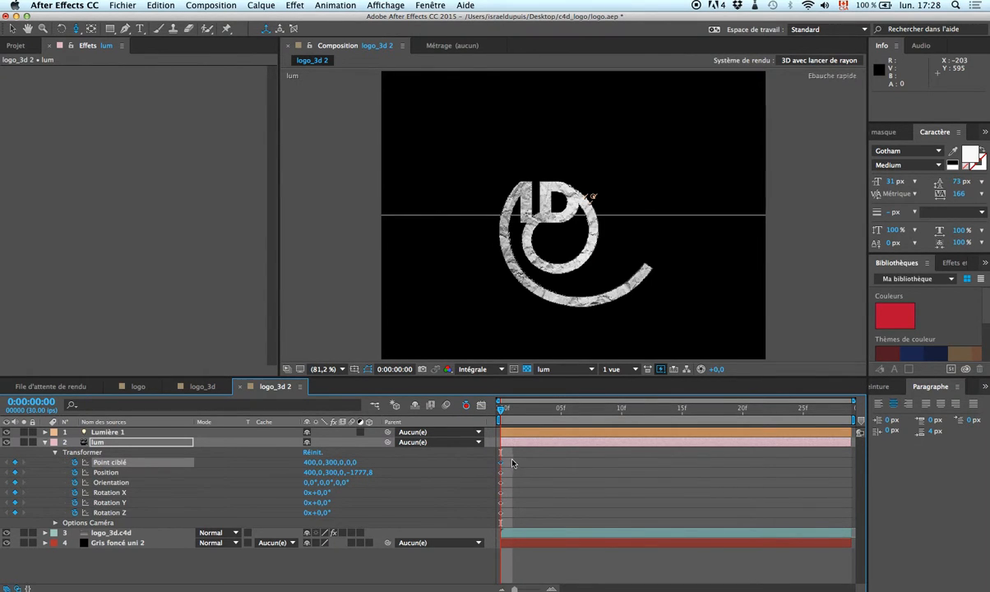
drag(513, 461, 585, 513)
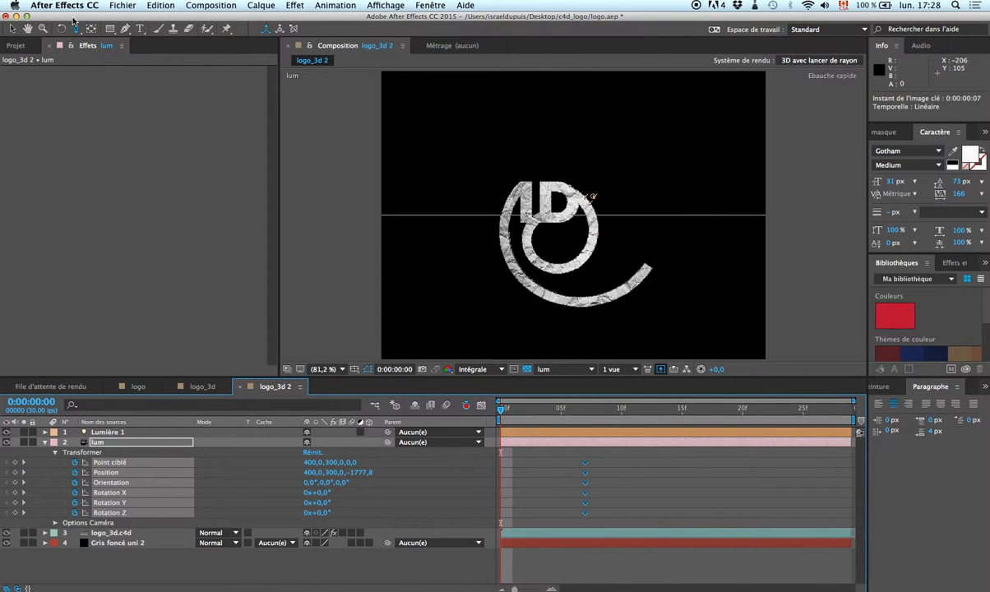
Orbit the lum camera at frame 0 to about 2161, 224, -230 and preview its movement up to frame 4.
drag(75, 28, 123, 42)
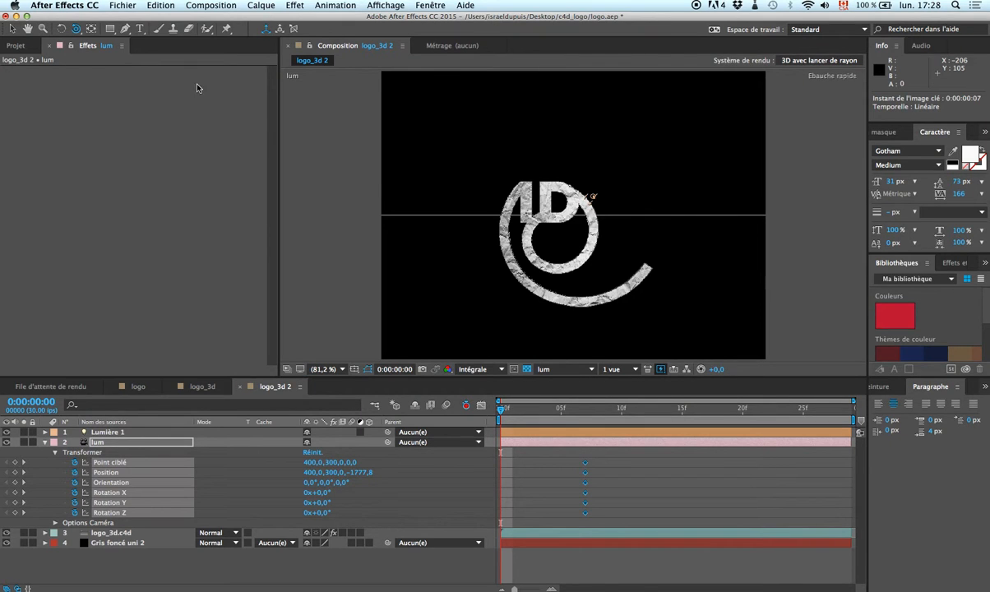
drag(523, 243, 392, 258)
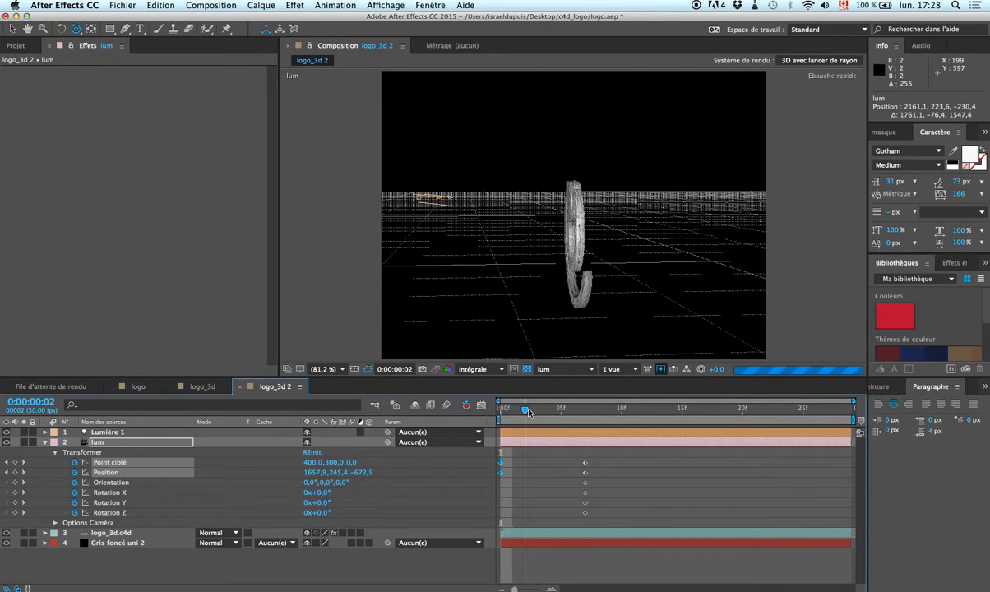
drag(503, 412, 549, 413)
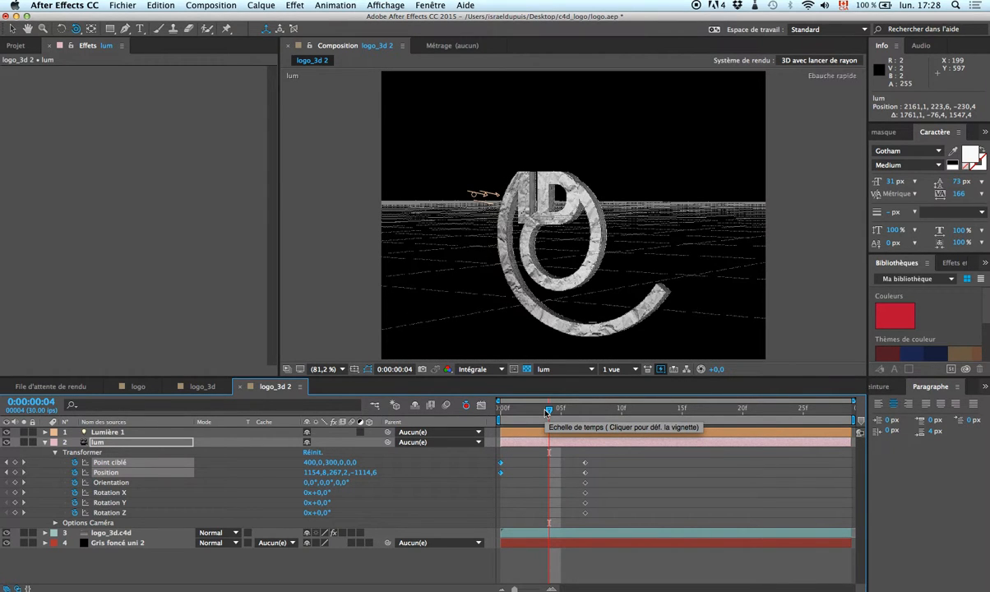
Change the composition's rendering system to 3D classique.
click(823, 68)
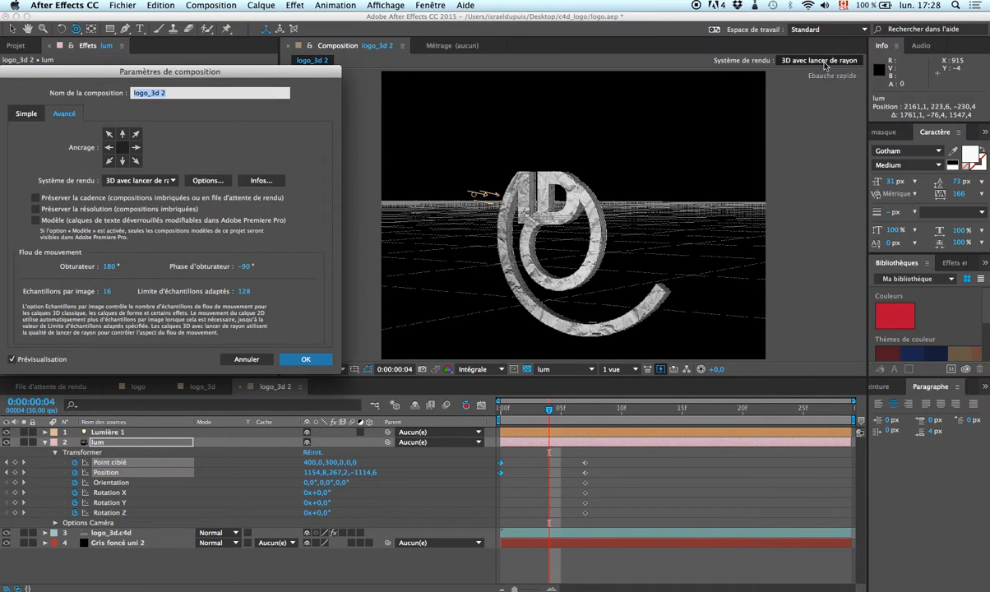
click(165, 180)
click(148, 192)
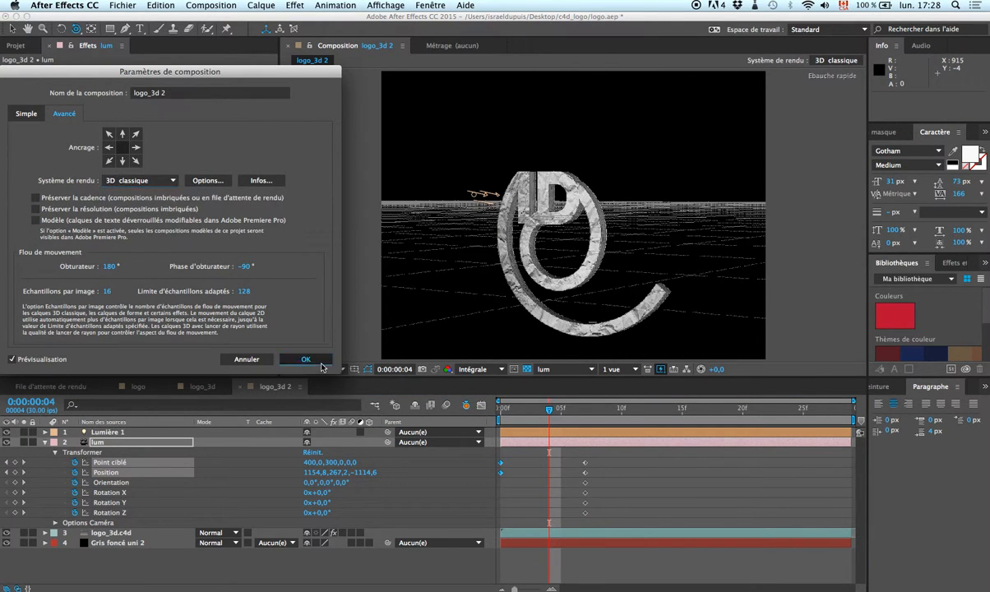
click(306, 359)
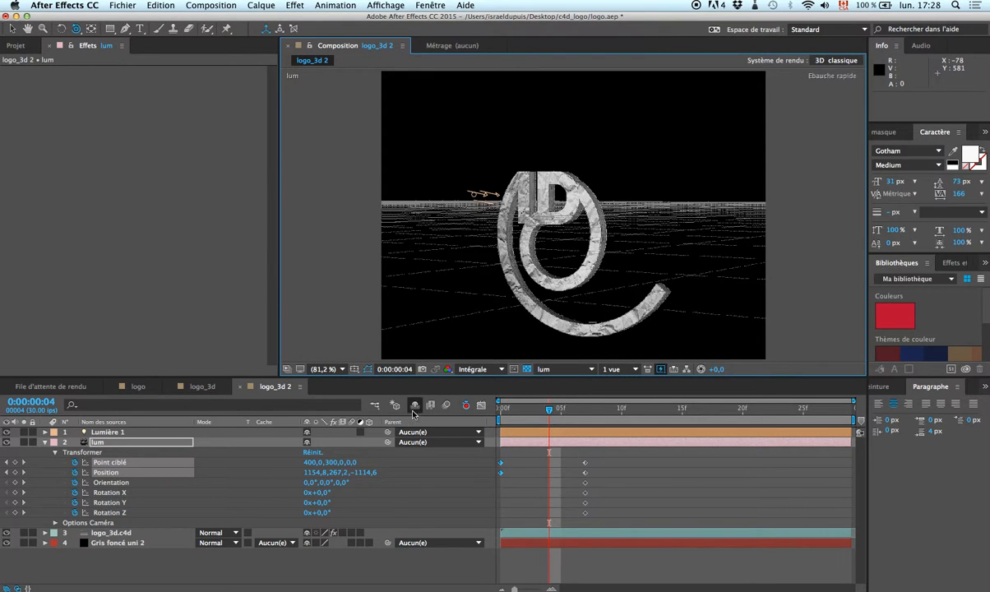
Reduce the composition preview resolution to Un demi and preview the camera movement at frame 2.
click(475, 369)
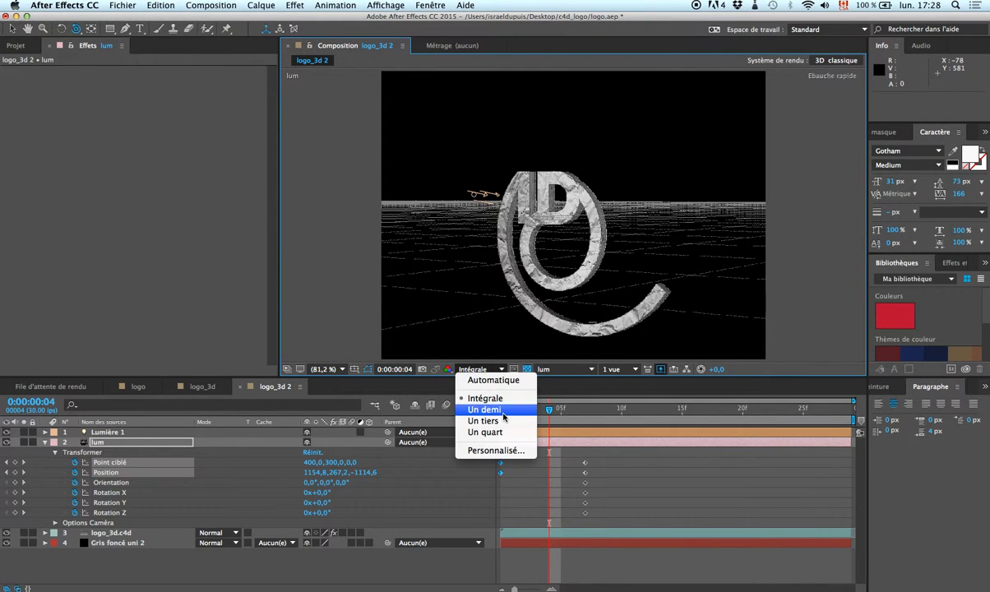
click(485, 409)
drag(548, 414, 520, 419)
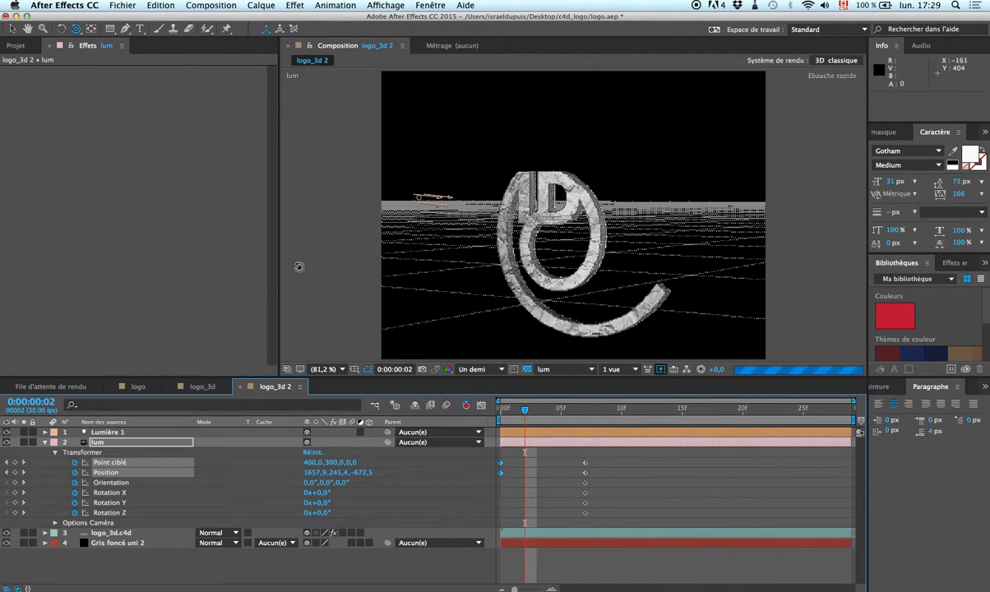
Set the logo_3d.c4d layer's CINEWARE render engine to Standard (Final) and the composition preview resolution to Intégrale.
click(134, 534)
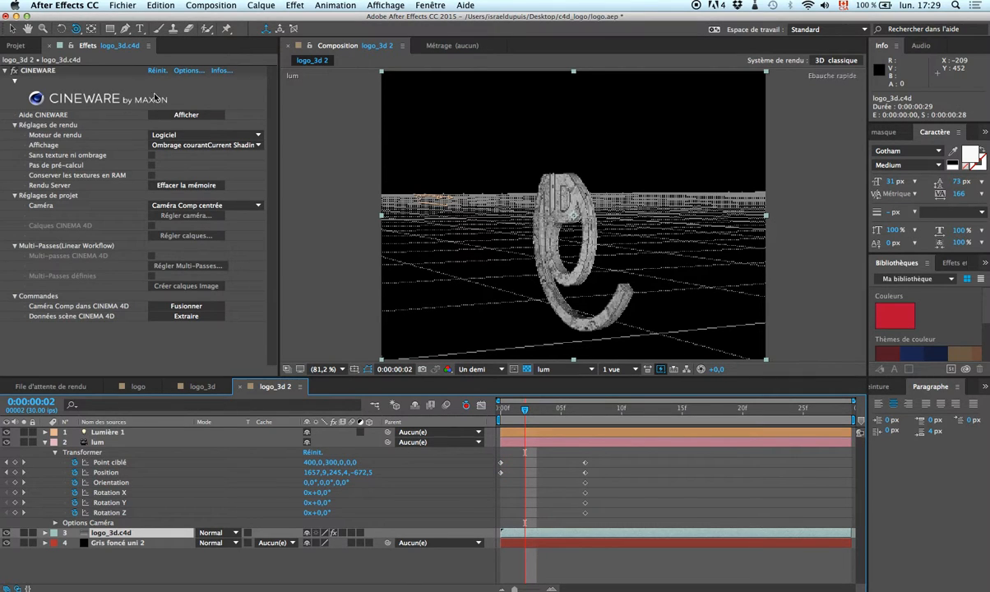
click(176, 135)
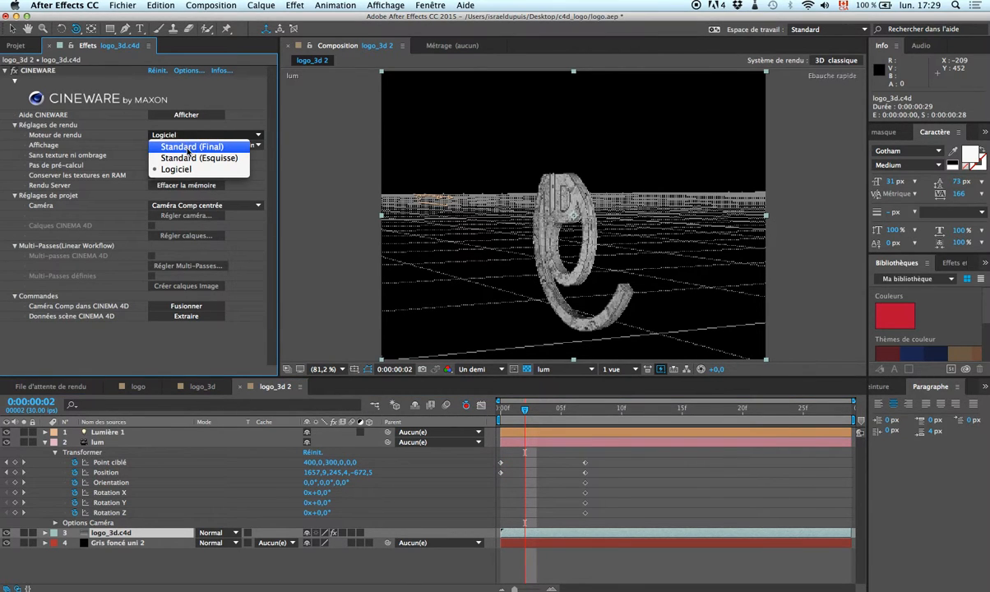
click(188, 157)
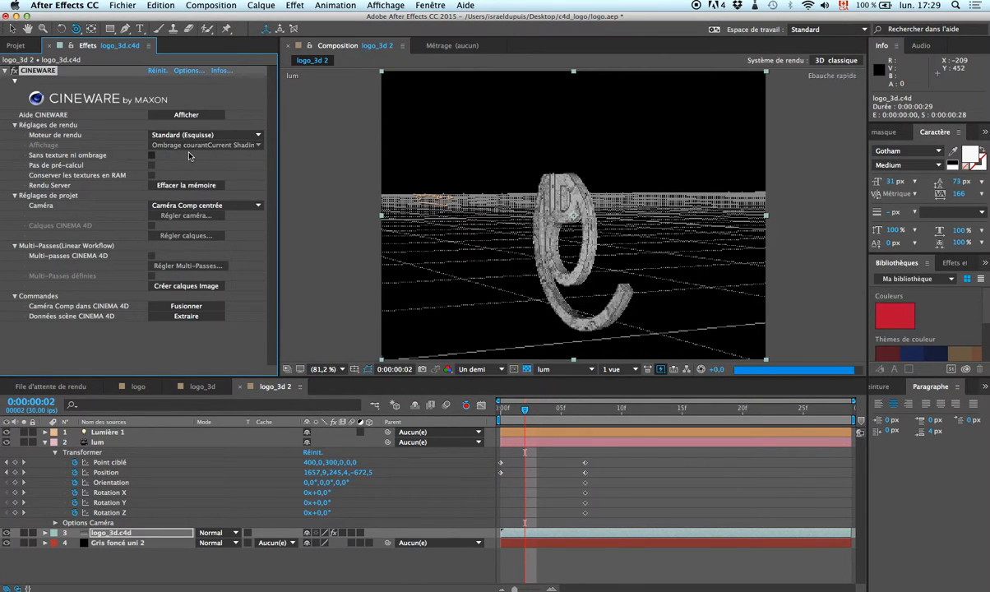
click(204, 137)
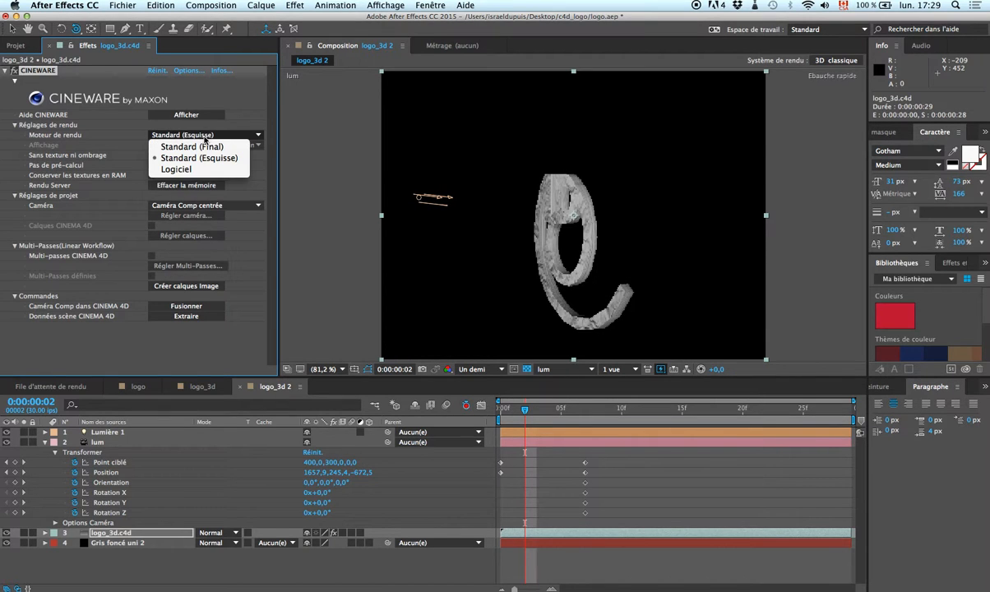
click(202, 146)
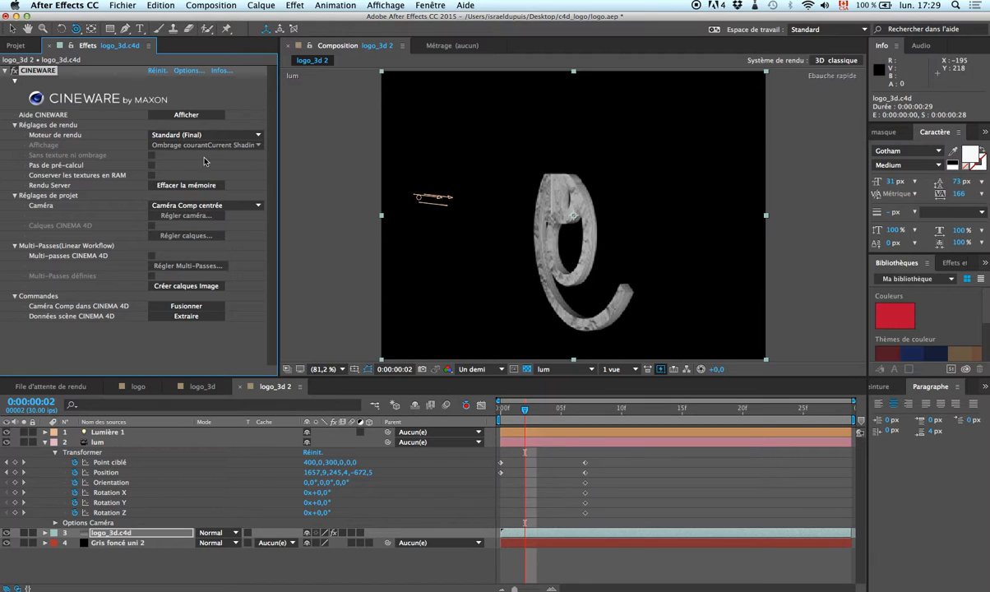
click(475, 370)
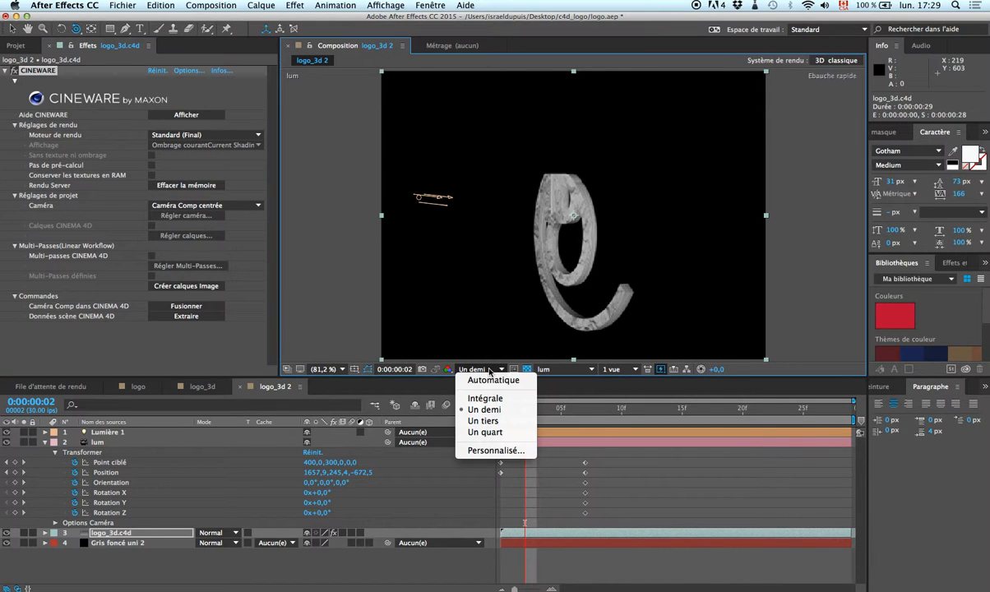
click(491, 399)
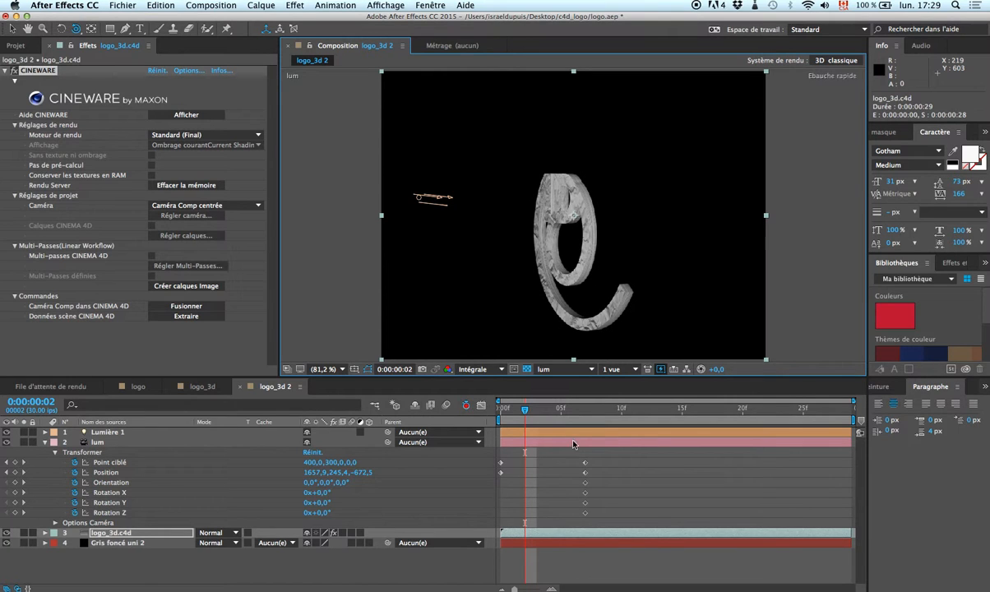
Move the lum camera closer to the logo at frame 3 with the Approche Z camera tool, to about 758, 285, -318.
click(511, 412)
click(536, 412)
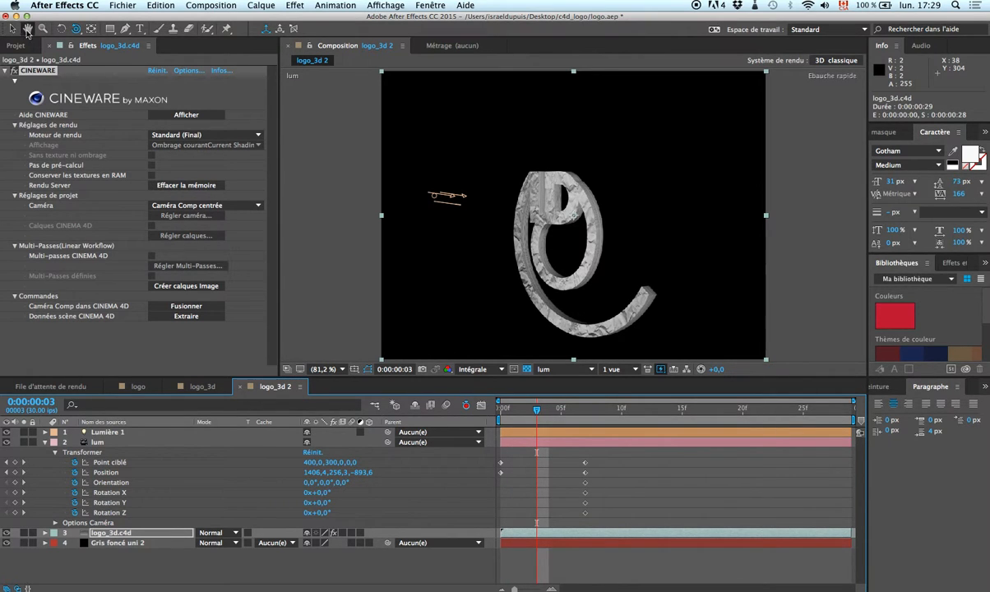
click(77, 28)
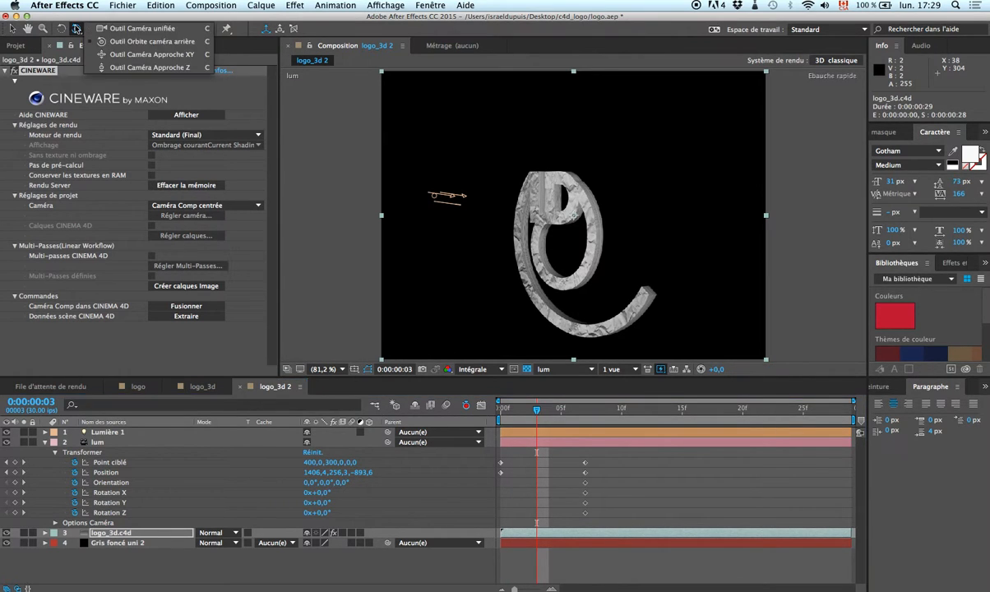
click(108, 71)
drag(496, 226, 591, 2)
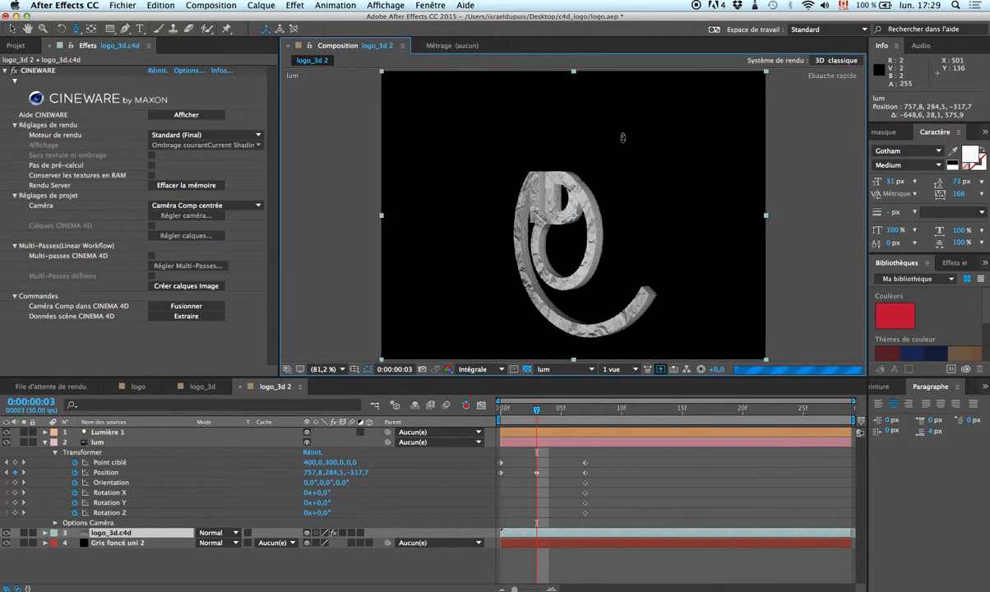